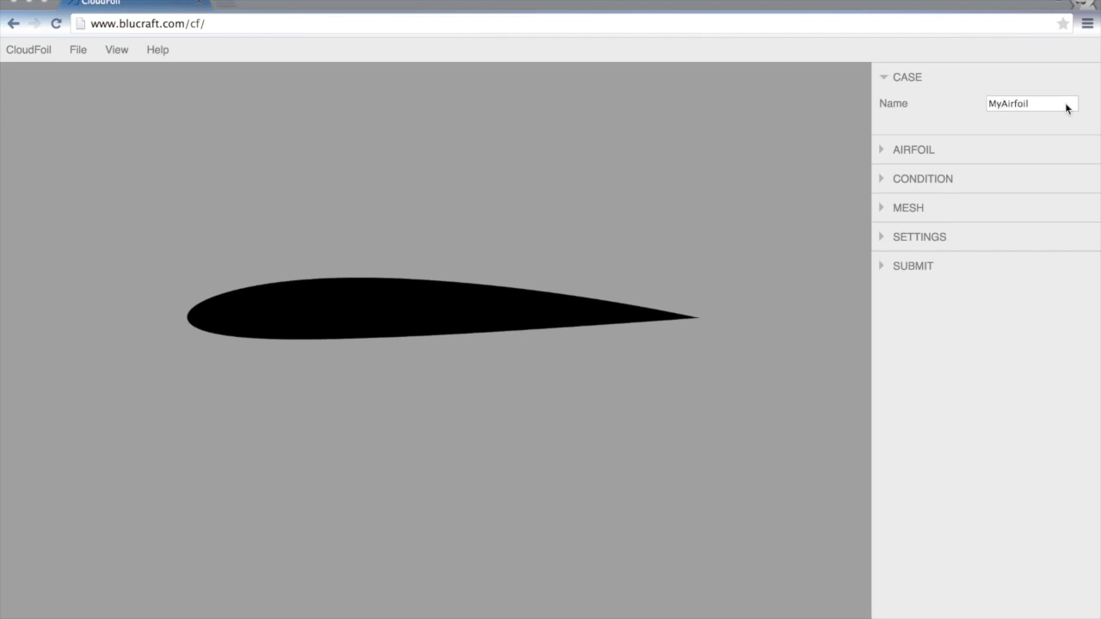
# Step: Set the NACA digits of the 4-digit airfoil to 0033
pyautogui.click(912, 150)
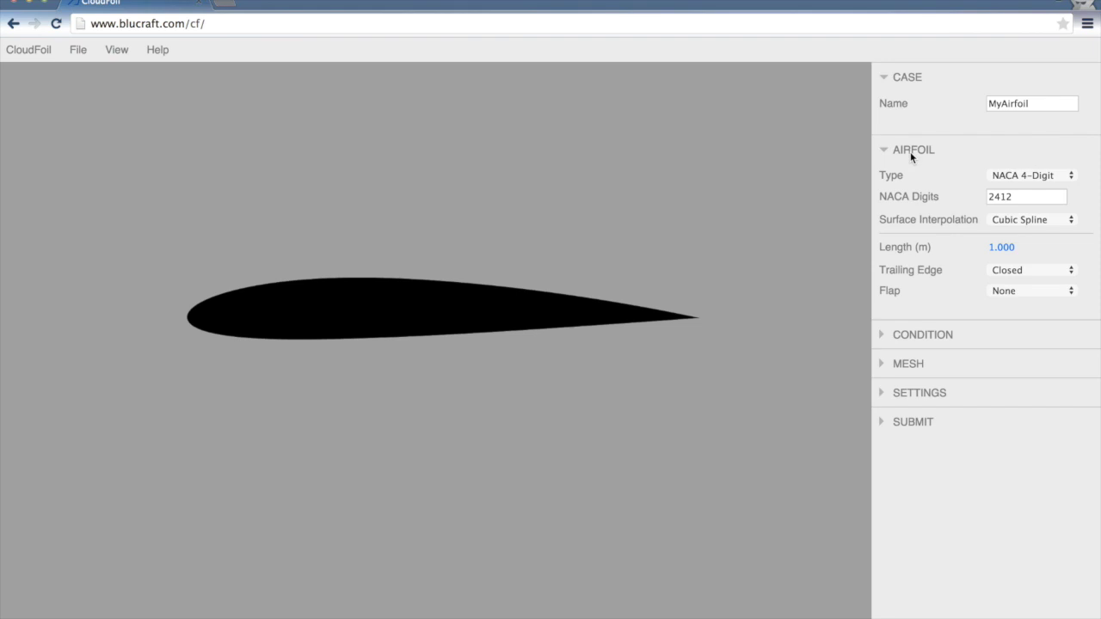
pyautogui.click(1070, 177)
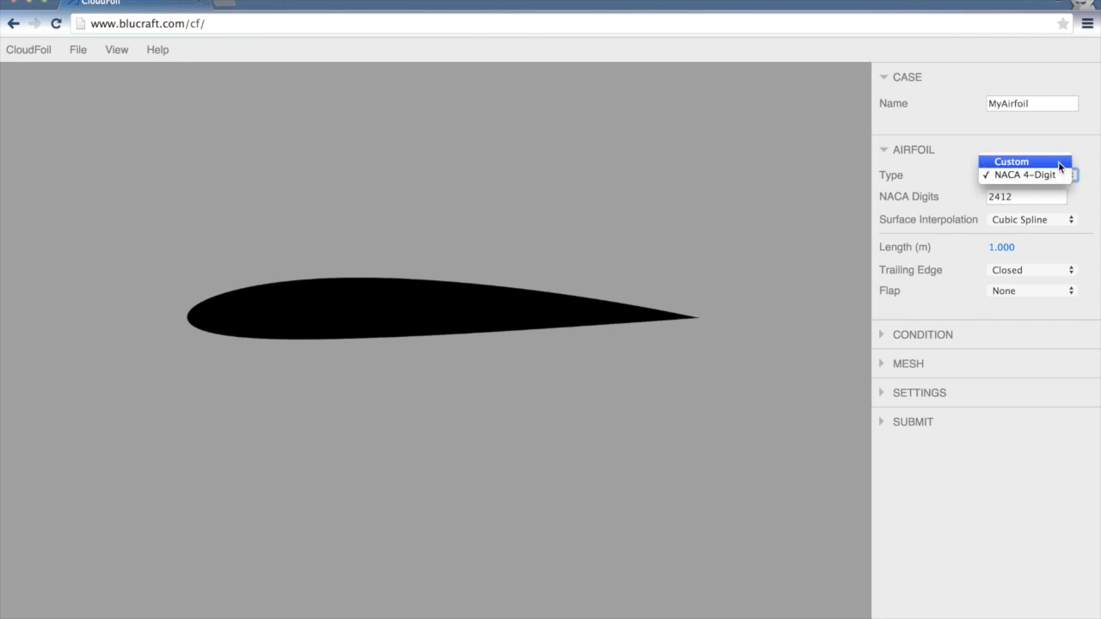
pyautogui.click(1084, 197)
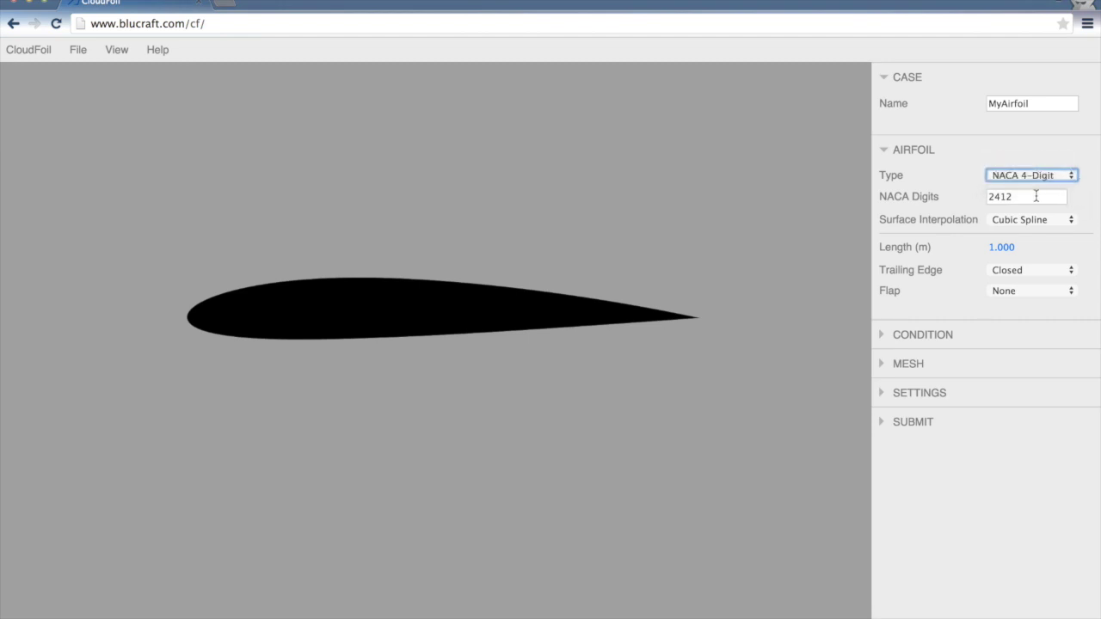
pyautogui.click(961, 197)
pyautogui.write('0033')
pyautogui.press('Tab')
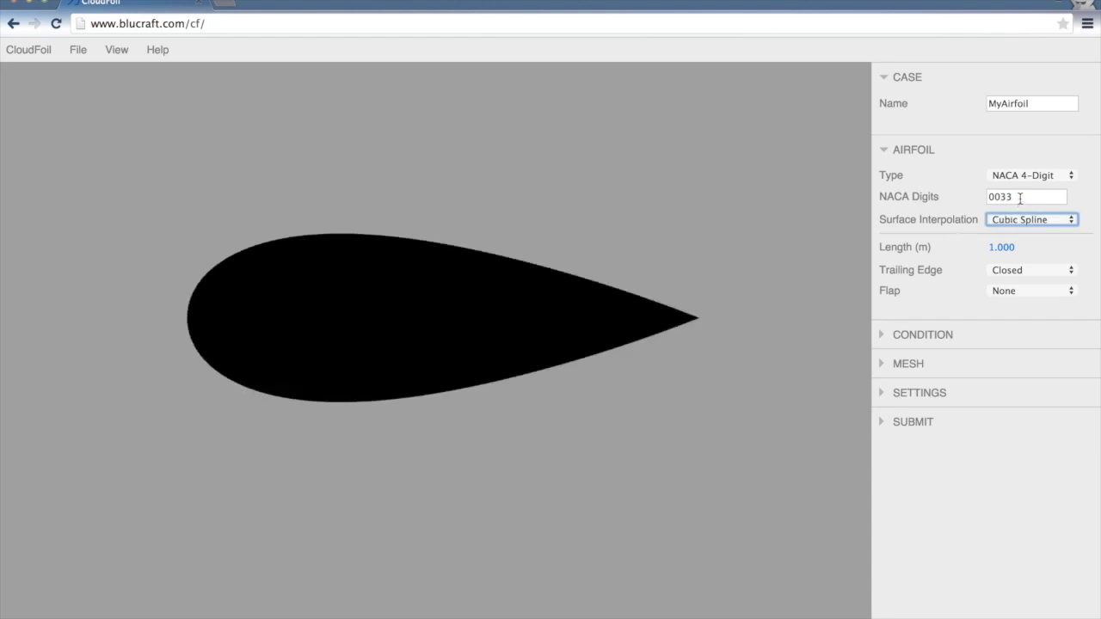
# Step: Set the airfoil's NACA digits back to 2412
pyautogui.moveTo(1019, 198); pyautogui.dragTo(979, 199)
pyautogui.write('2412')
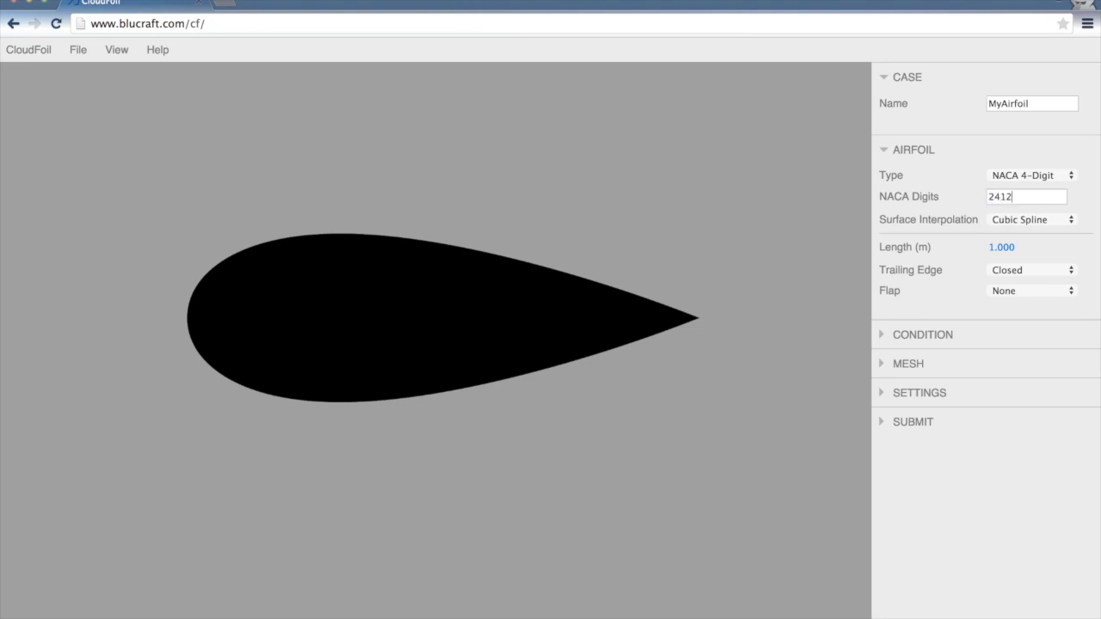
pyautogui.press('Tab')
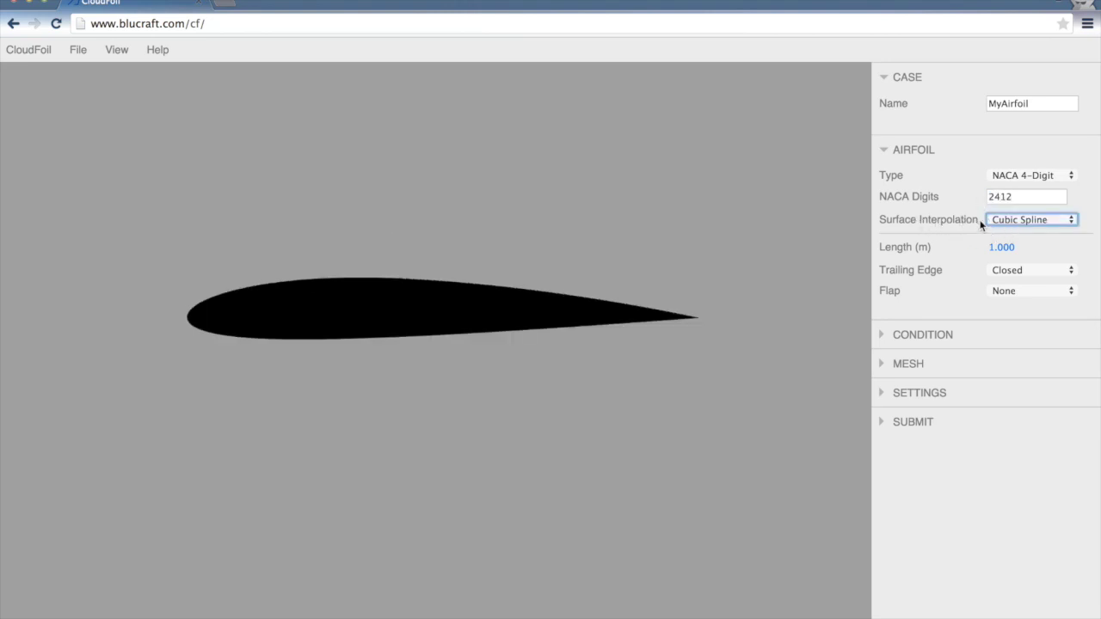
# Step: Check which surface interpolation and trailing edge options are available for the airfoil
pyautogui.click(1019, 221)
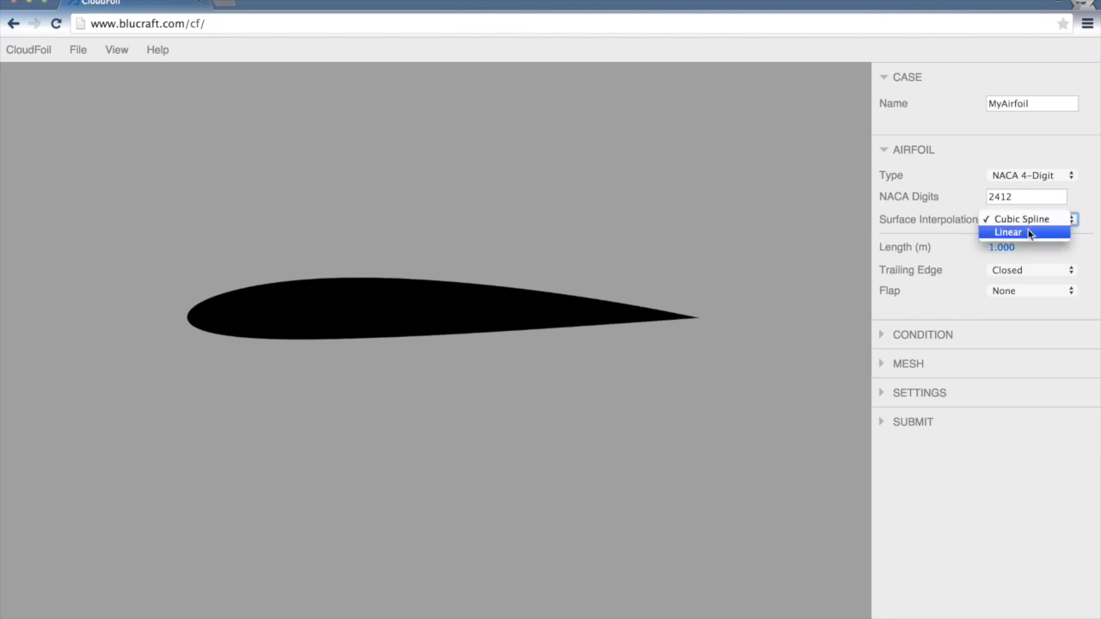
pyautogui.click(1088, 235)
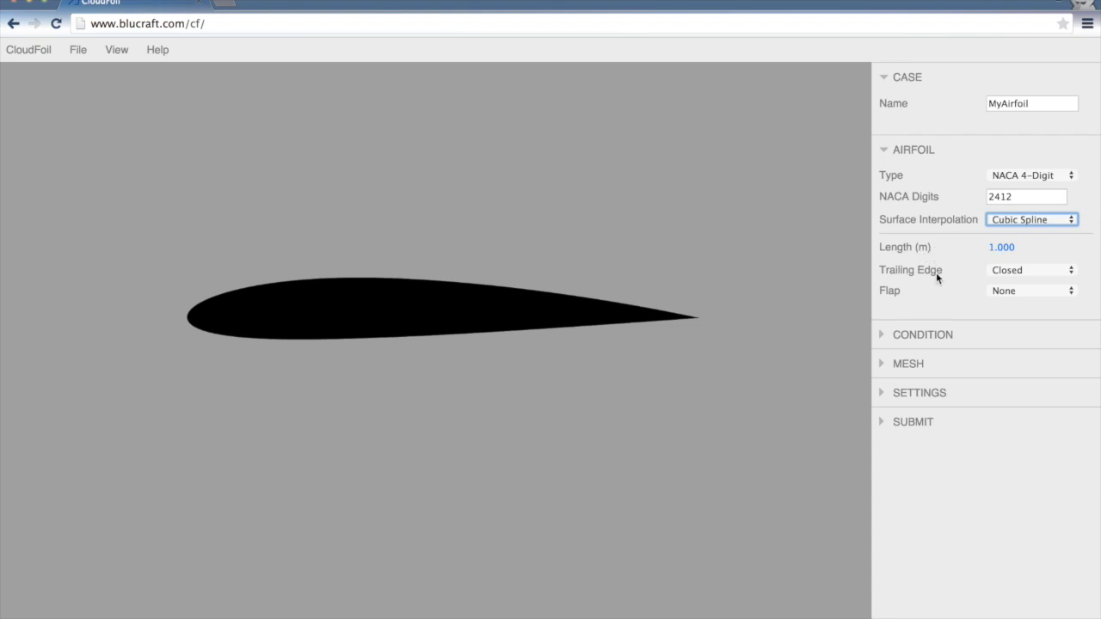
pyautogui.click(1032, 273)
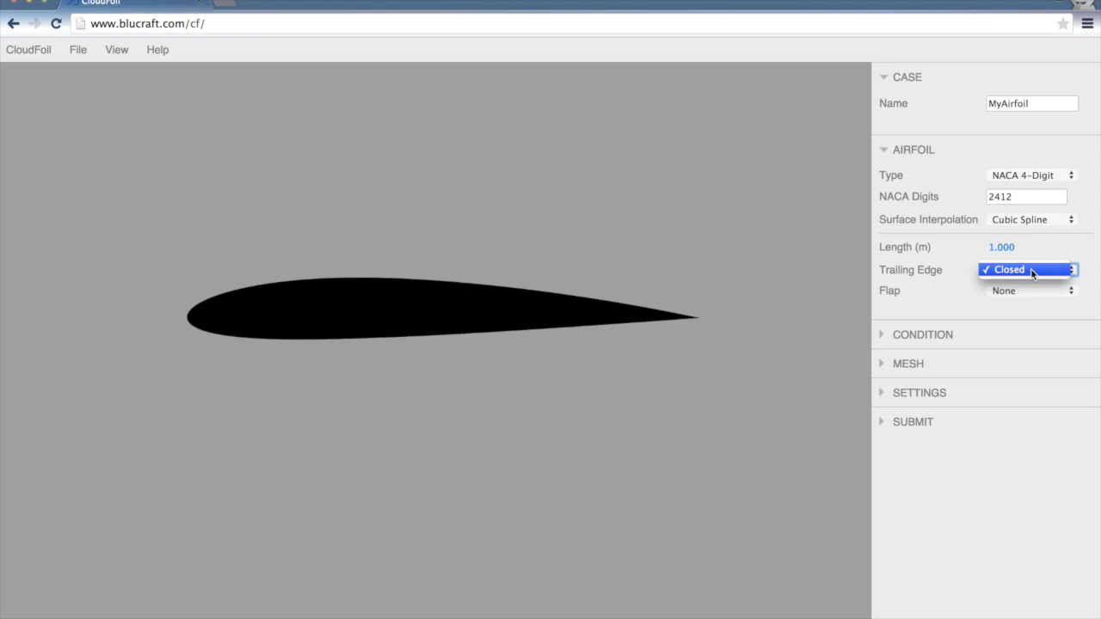
pyautogui.click(1035, 301)
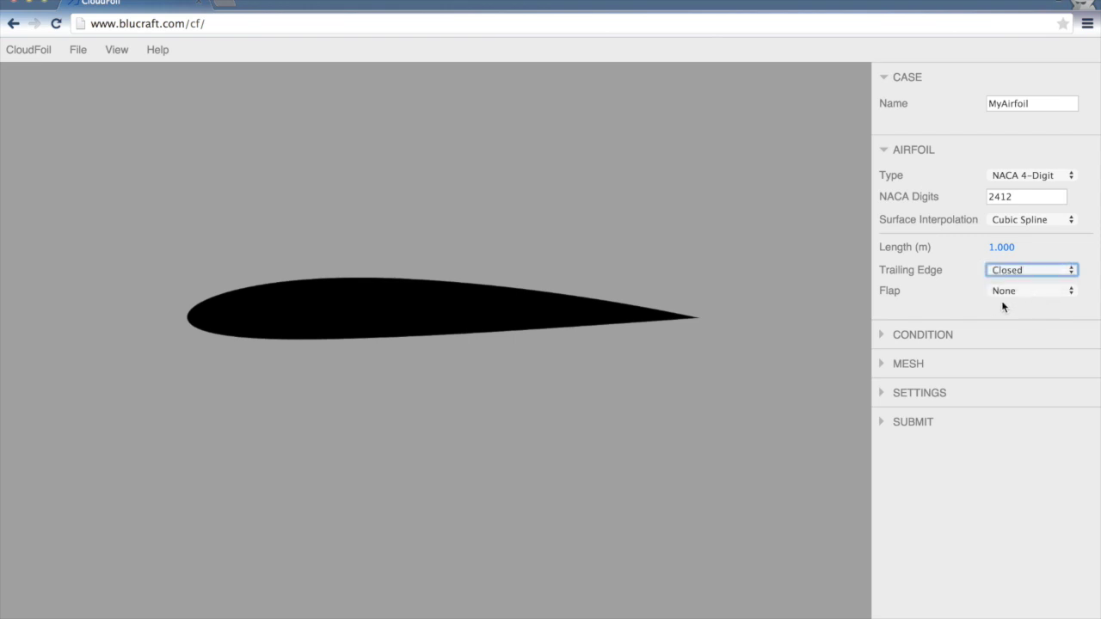
# Step: Try a Sealed flap on the airfoil and return the flap option to None
pyautogui.click(1019, 292)
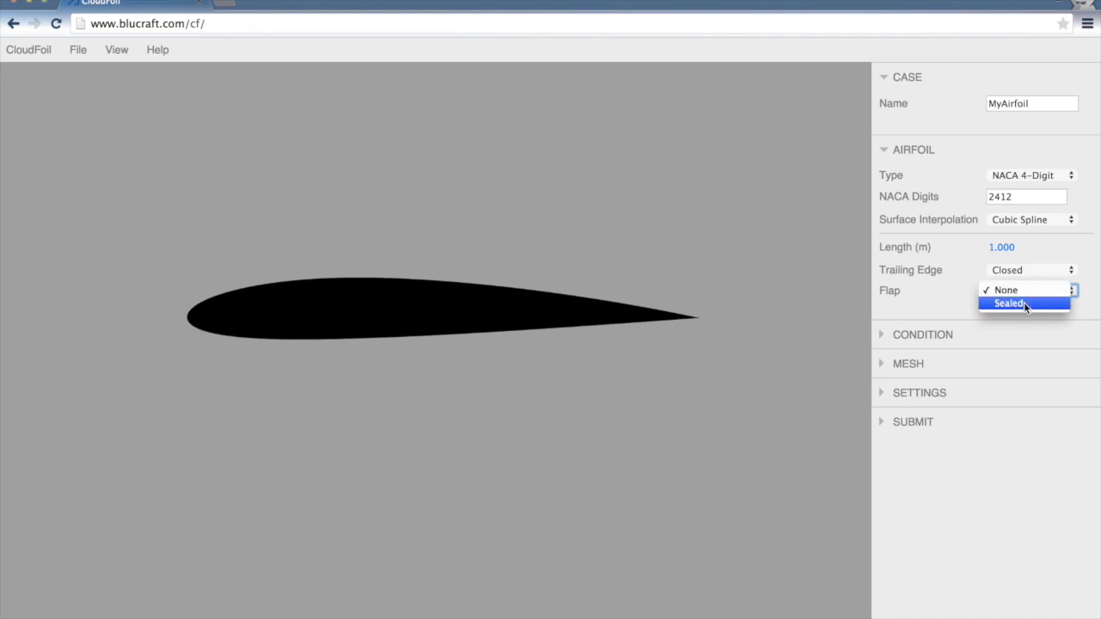
pyautogui.click(1024, 302)
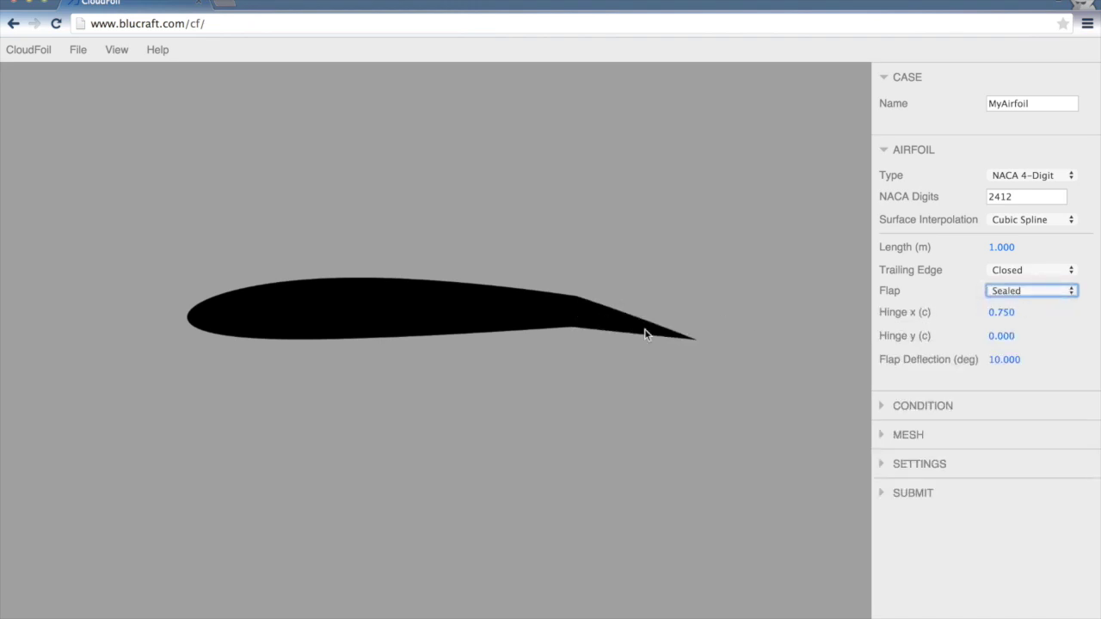
pyautogui.click(1020, 291)
pyautogui.click(1020, 277)
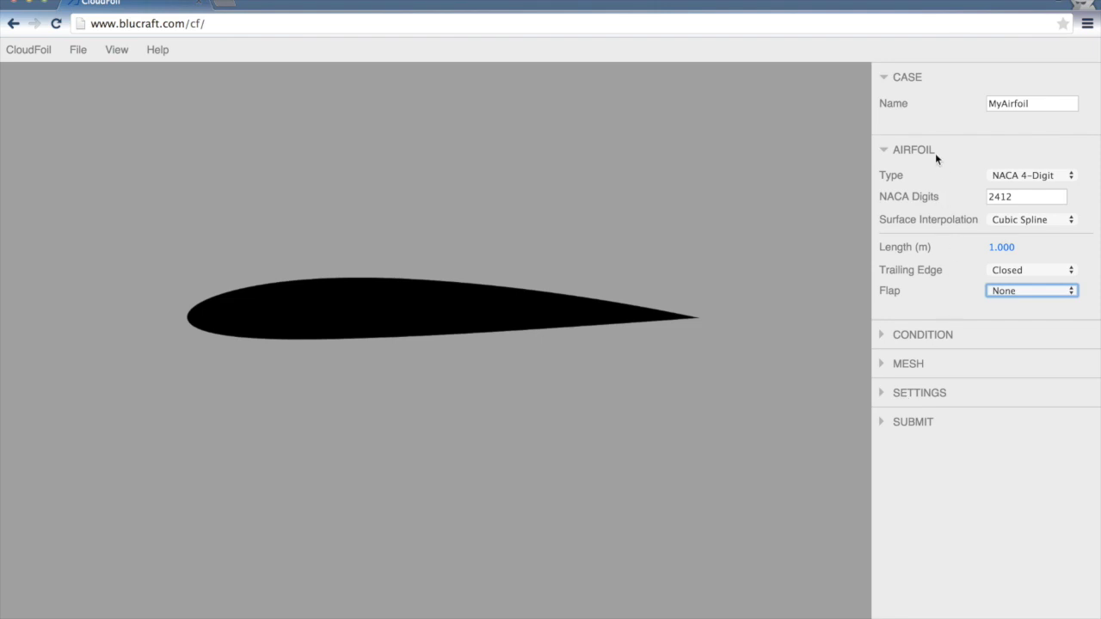
pyautogui.click(910, 154)
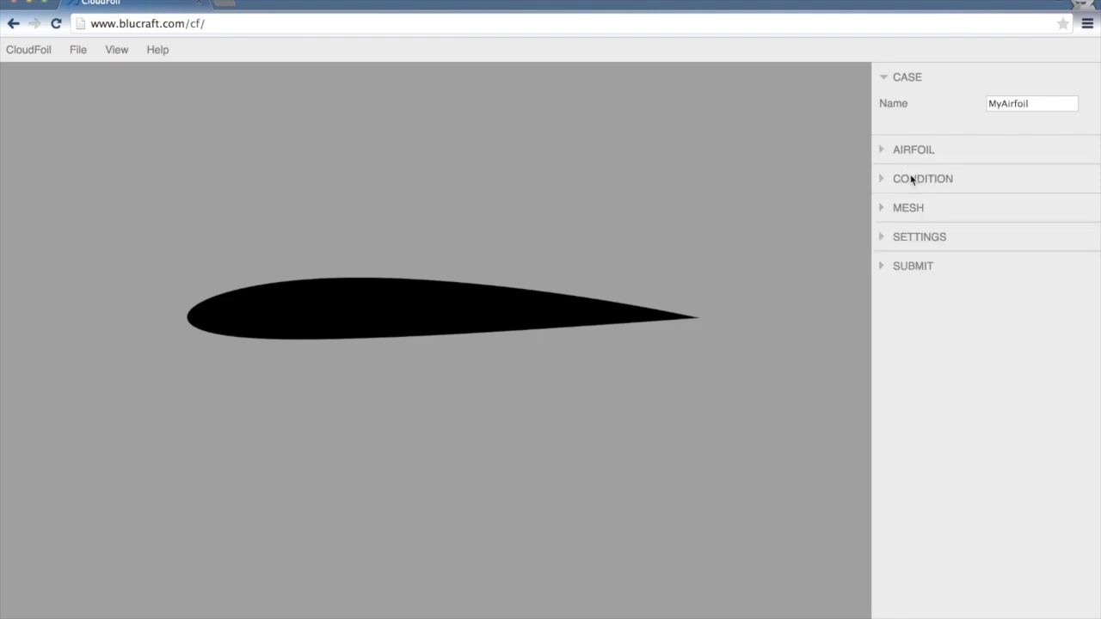
# Step: Set the flow condition's Reynolds number to 3000000 and update the inviscid results
pyautogui.click(916, 178)
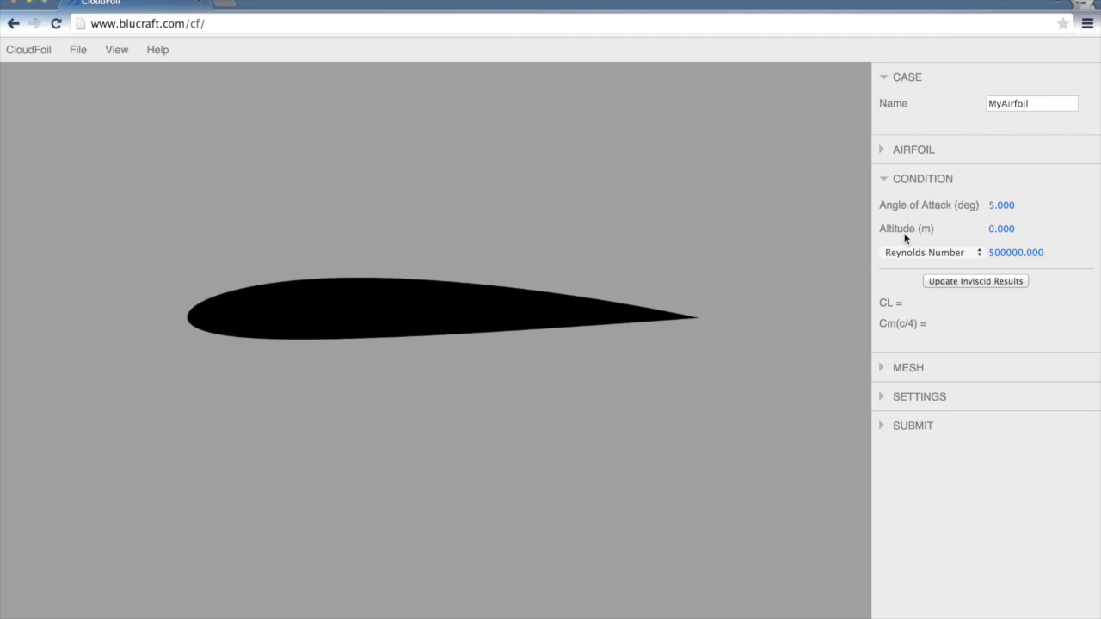
pyautogui.click(977, 254)
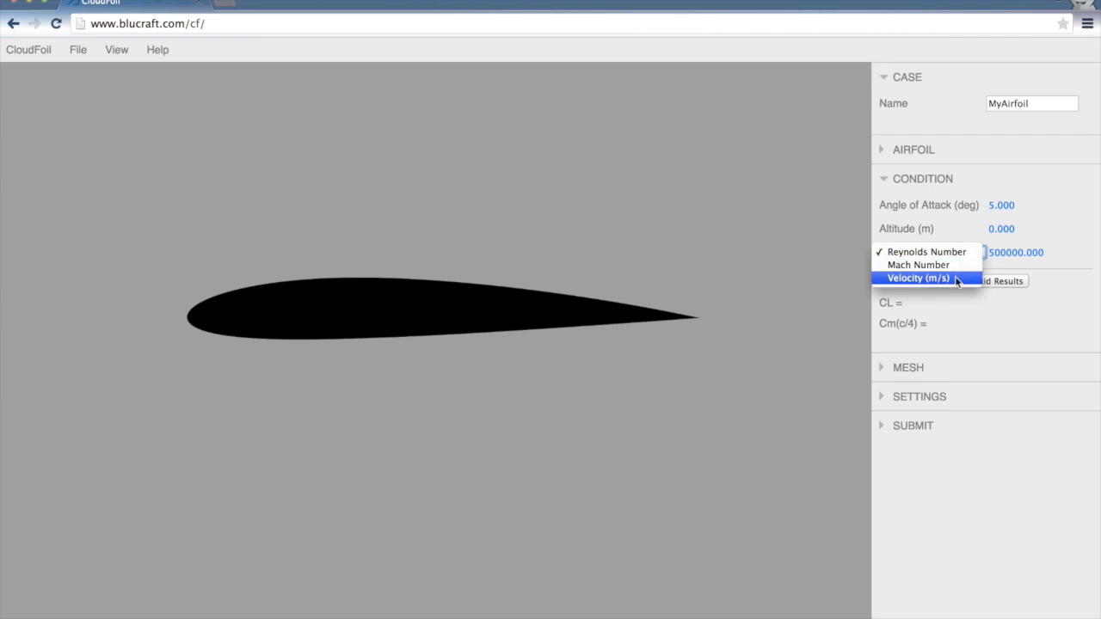
pyautogui.click(1058, 265)
pyautogui.click(1015, 253)
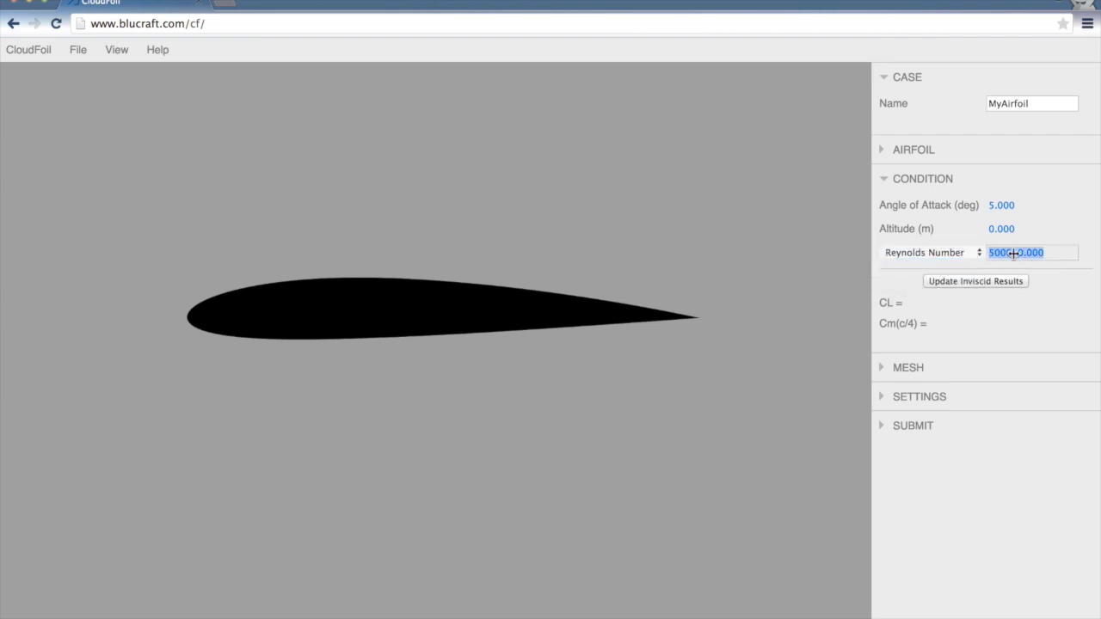
pyautogui.write('300000')
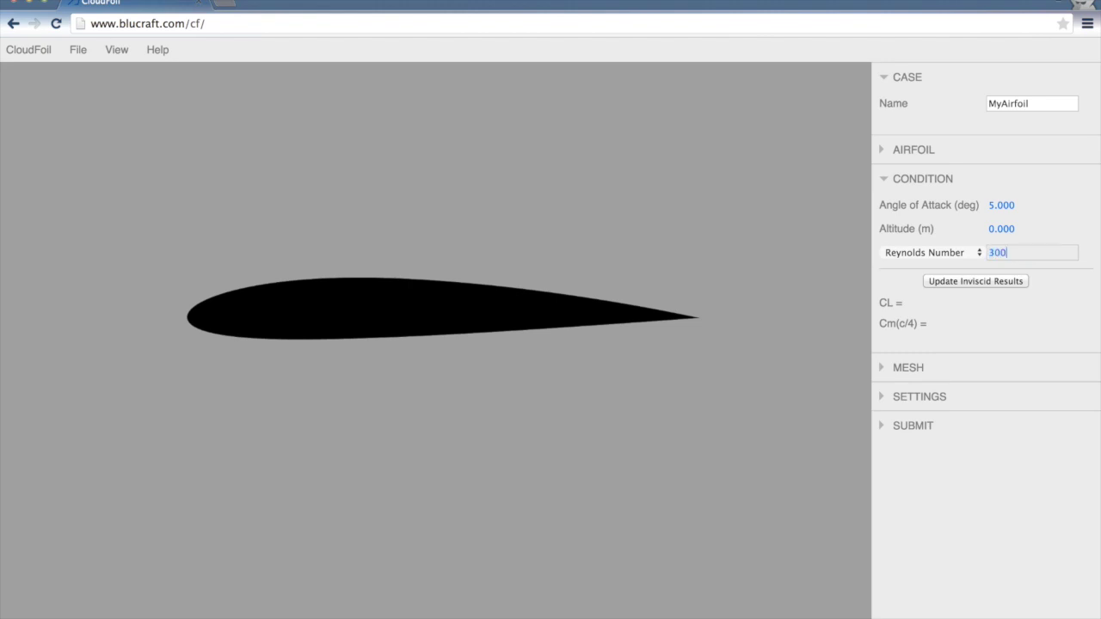
pyautogui.press('Tab')
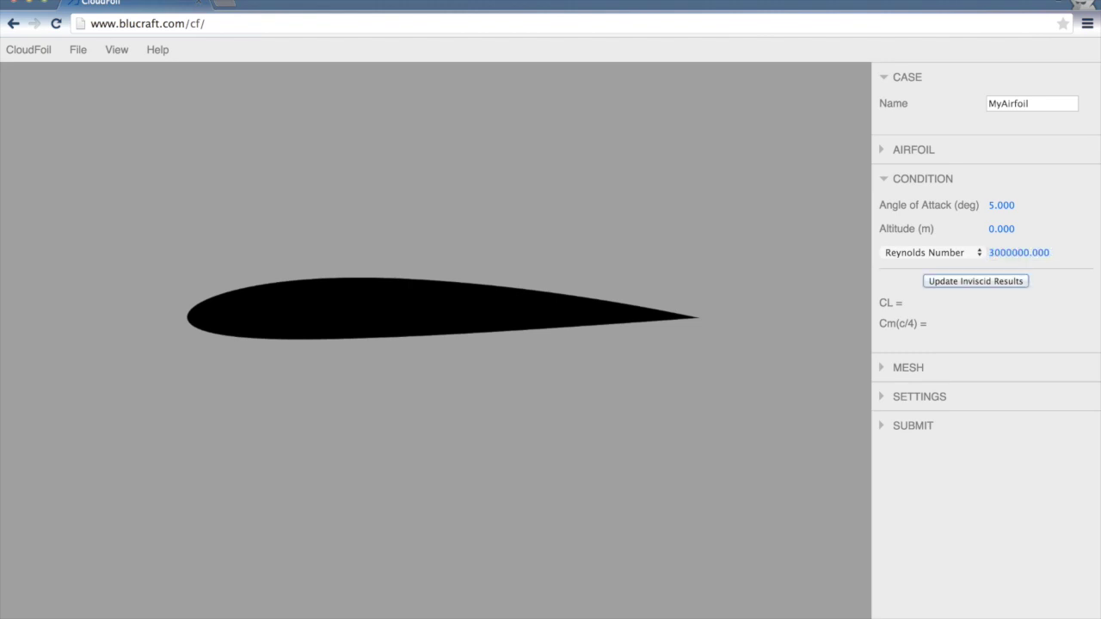
pyautogui.click(988, 286)
pyautogui.click(914, 178)
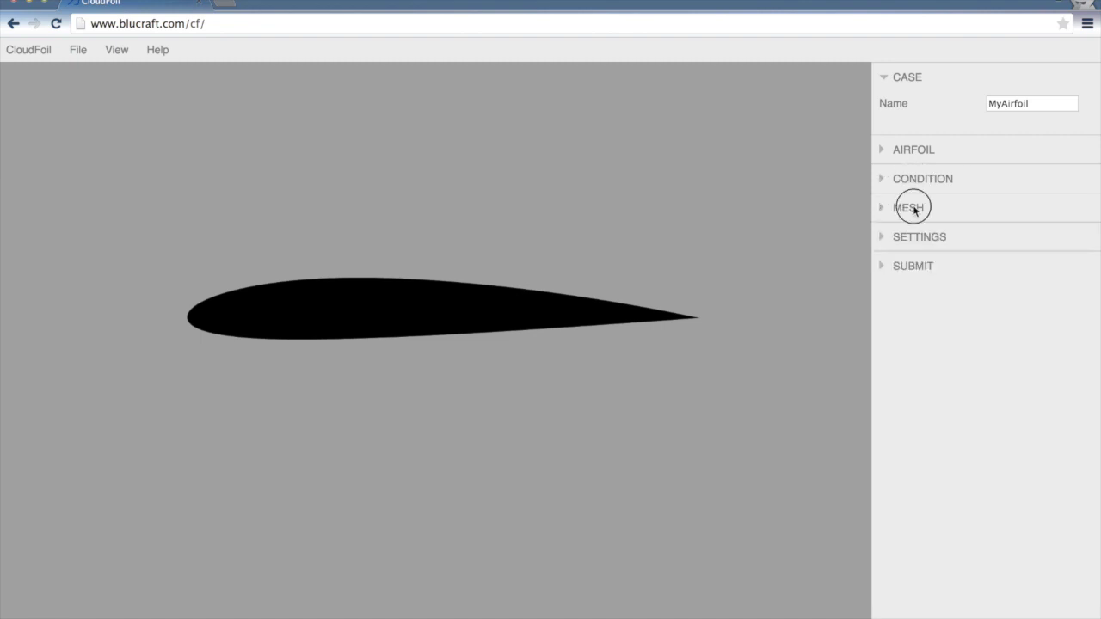
# Step: Try the Distance and Cluster Definition options for the mesh's 1st node spacing
pyautogui.click(912, 208)
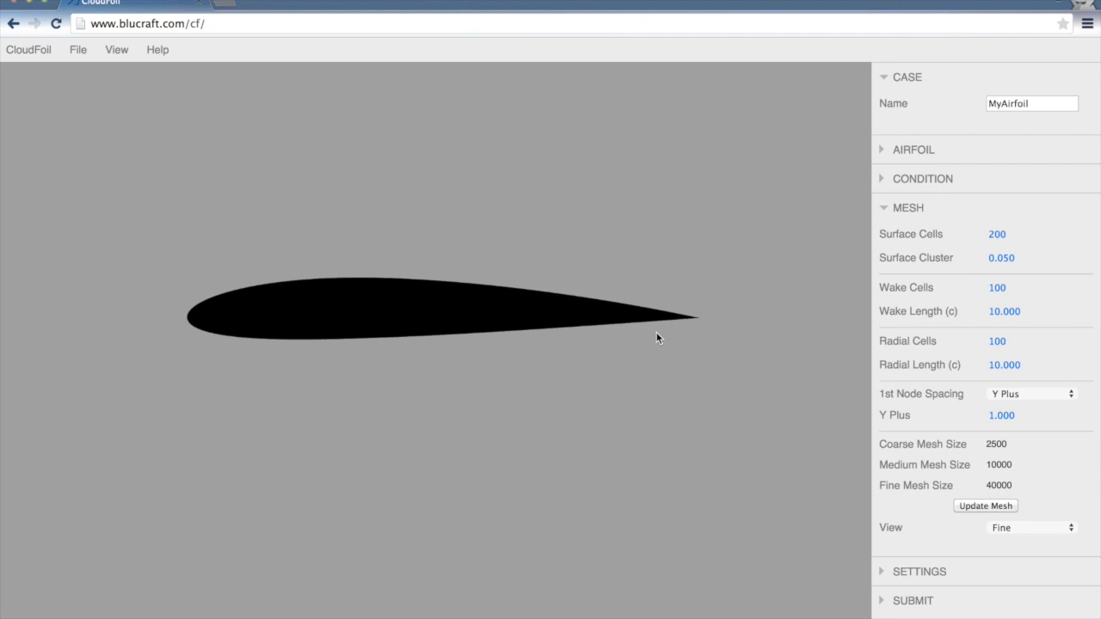
pyautogui.click(1044, 394)
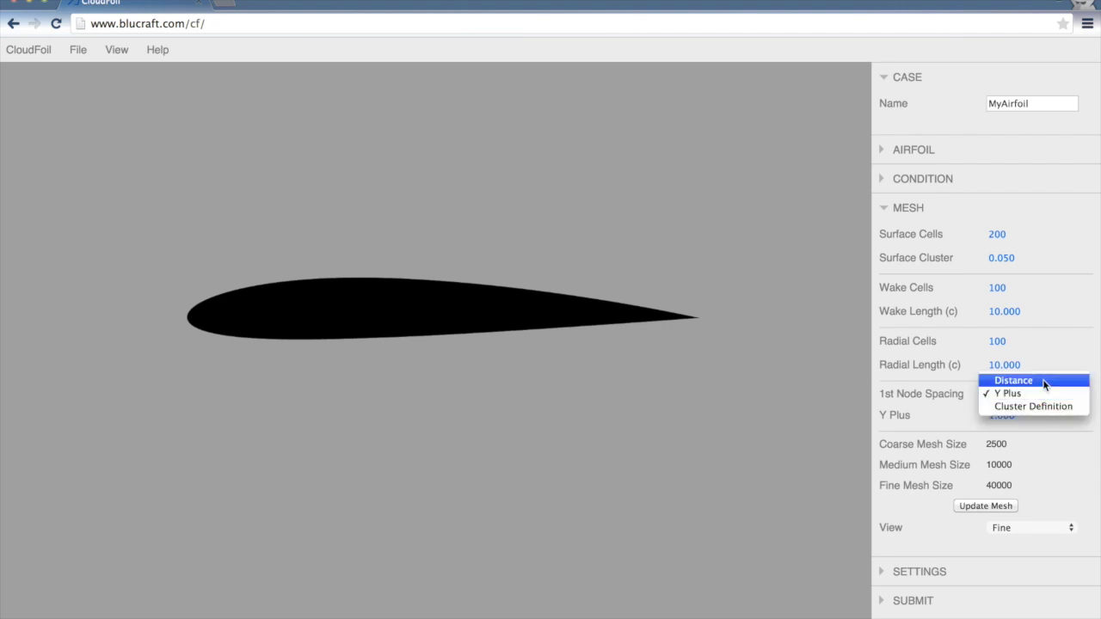
pyautogui.click(1044, 384)
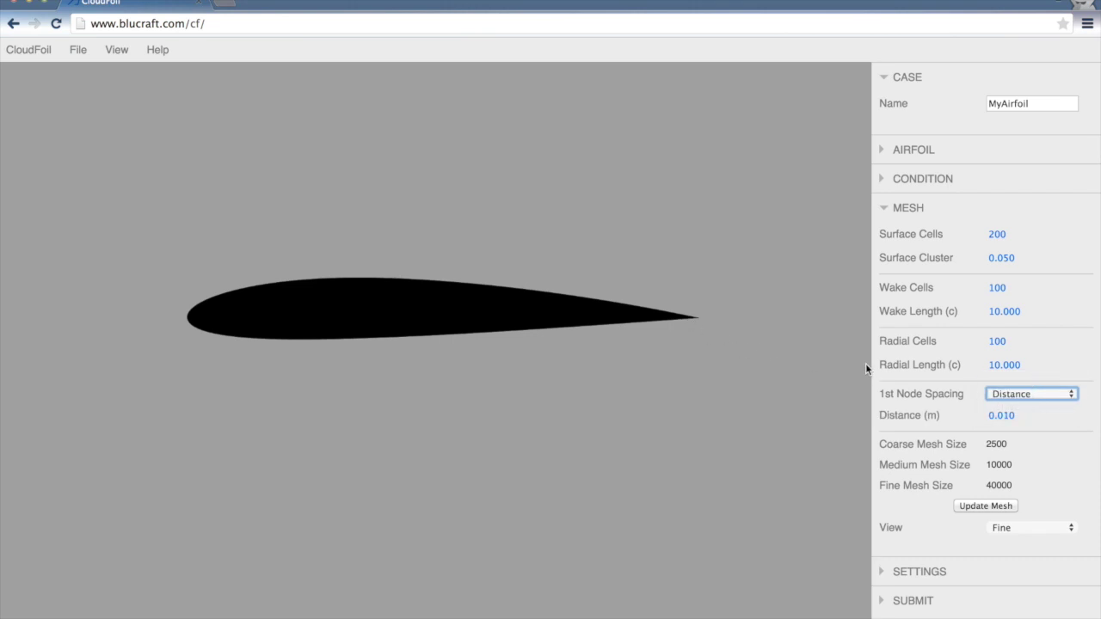
pyautogui.click(1038, 401)
pyautogui.click(1038, 397)
pyautogui.click(1041, 418)
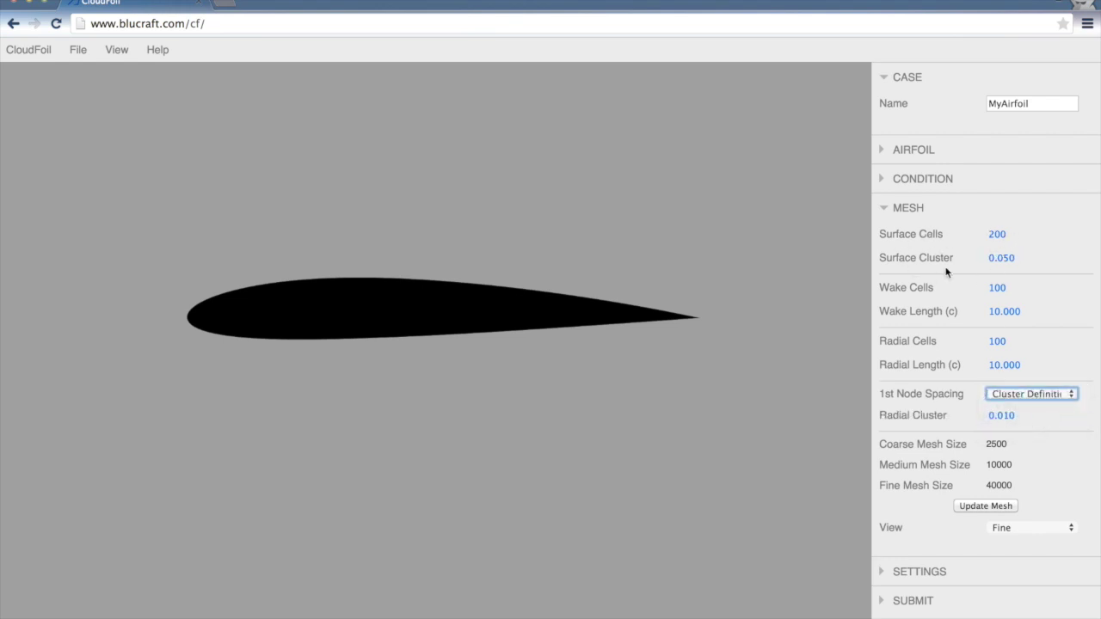
# Step: Set the 1st node spacing back to Y Plus and update the mesh
pyautogui.click(1032, 395)
pyautogui.click(1030, 381)
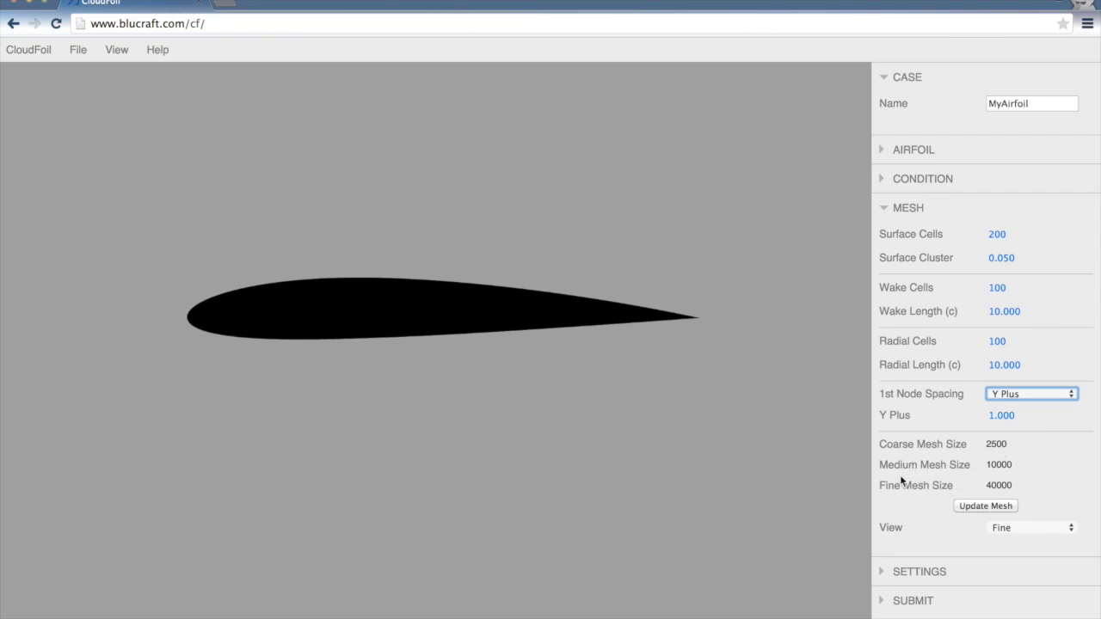
pyautogui.click(987, 505)
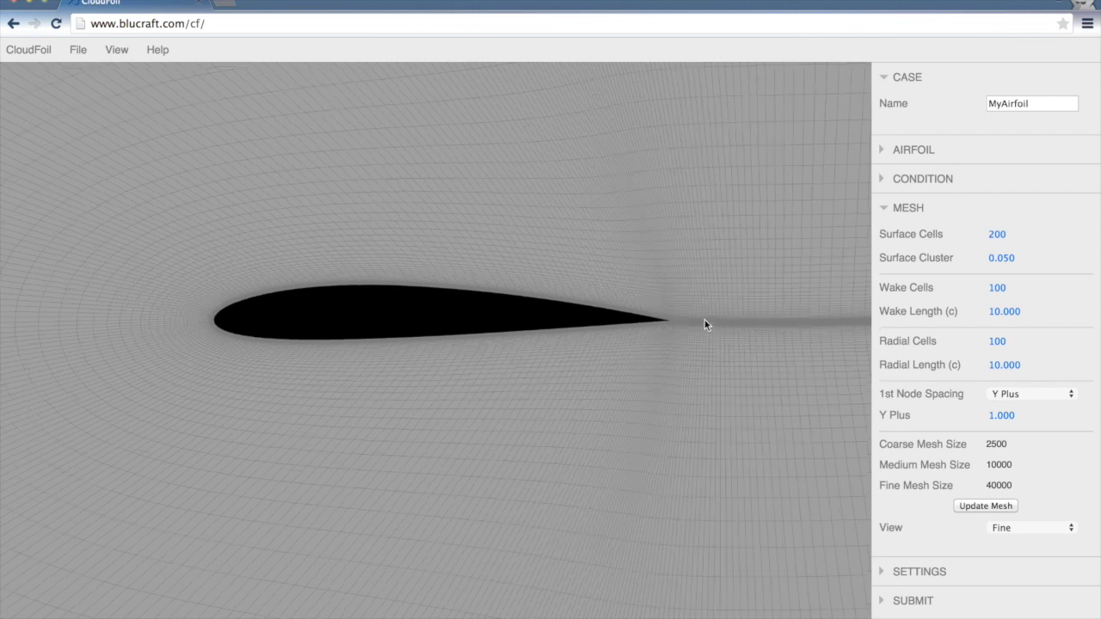
# Step: Examine the fine mesh close to the airfoil surface, around the trailing edge and wake, and out to the far-field boundary
pyautogui.moveTo(704, 320)
pyautogui.mouseDown()
pyautogui.moveTo(681, 315)
pyautogui.moveTo(707, 310)
pyautogui.moveTo(773, 252)
pyautogui.moveTo(457, 349)
pyautogui.moveTo(771, 270)
pyautogui.moveTo(344, 313)
pyautogui.moveTo(748, 343)
pyautogui.moveTo(393, 330)
pyautogui.mouseUp()
pyautogui.scroll(2, 527, 357)
pyautogui.moveTo(527, 357)
pyautogui.mouseDown()
pyautogui.moveTo(622, 290)
pyautogui.moveTo(388, 336)
pyautogui.moveTo(534, 348)
pyautogui.mouseUp()
pyautogui.scroll(3, 570, 348)
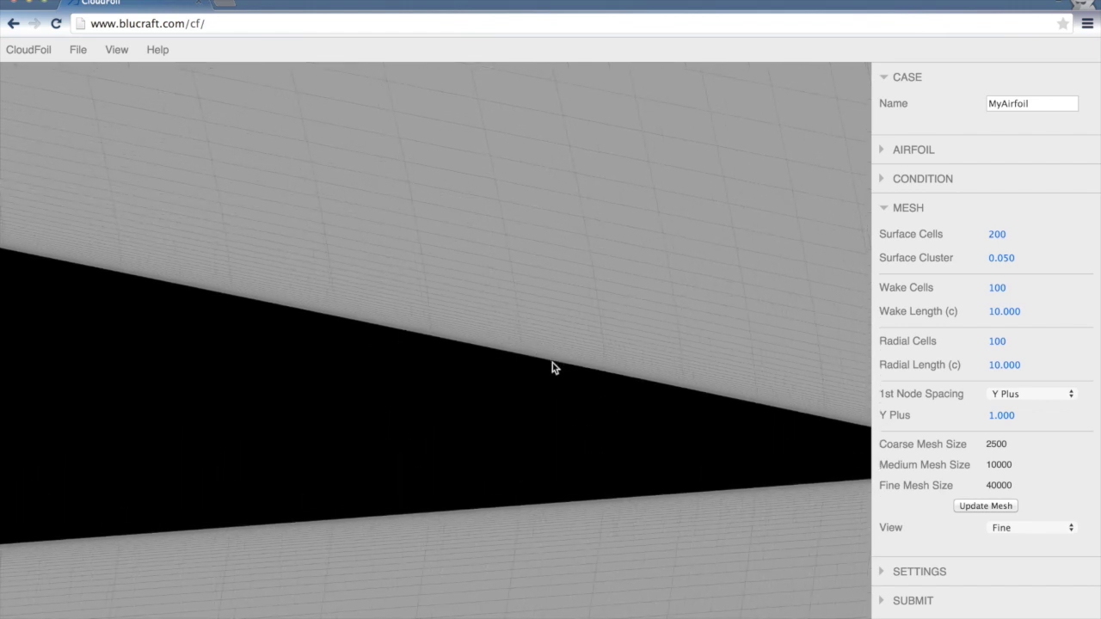
pyautogui.scroll(5, 555, 368)
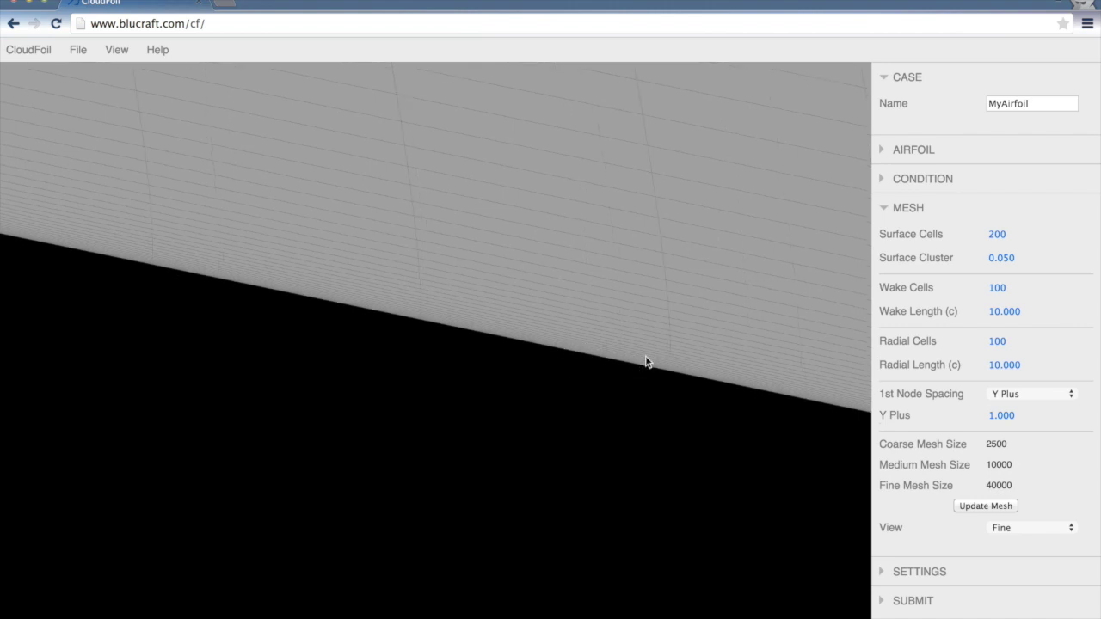
pyautogui.scroll(-3, 614, 354)
pyautogui.scroll(-6, 593, 377)
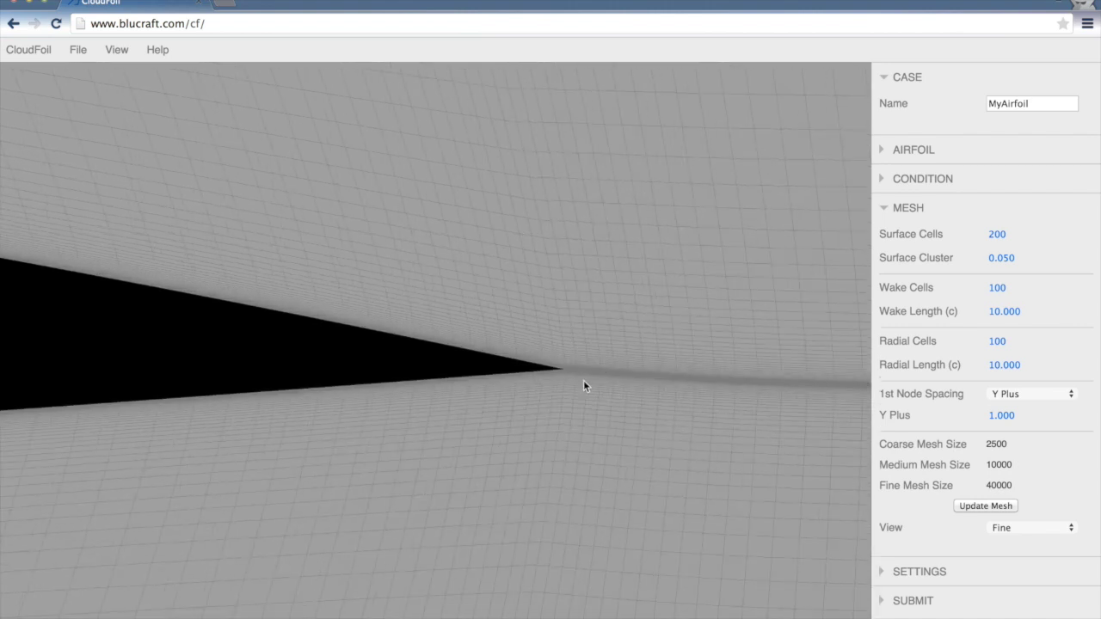
pyautogui.scroll(-10, 405, 352)
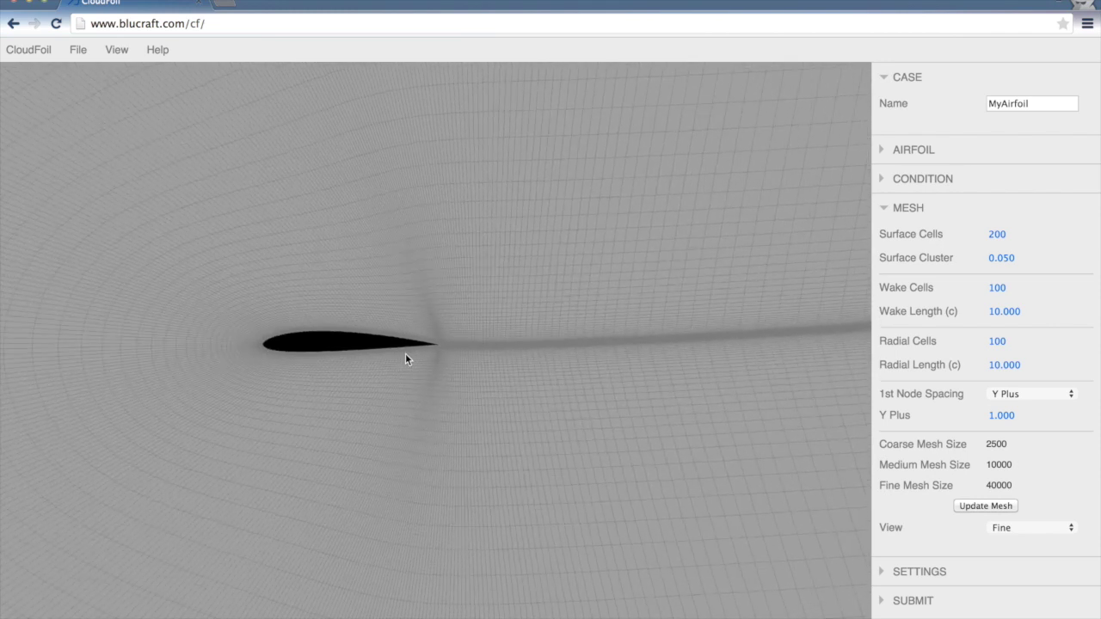
pyautogui.moveTo(413, 381); pyautogui.dragTo(469, 381)
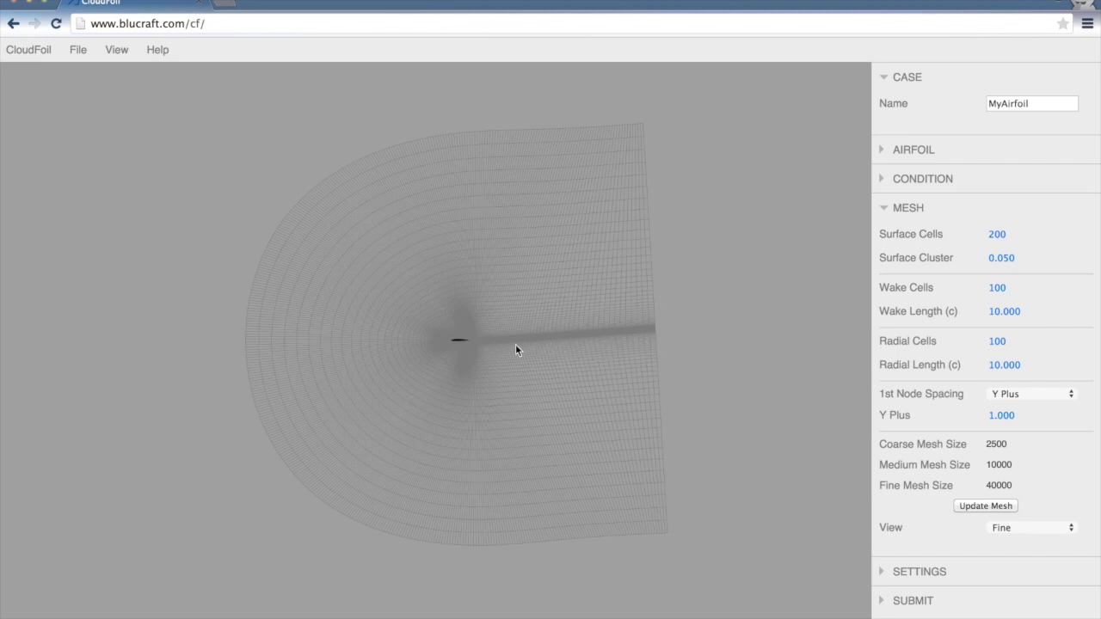
pyautogui.scroll(5, 471, 345)
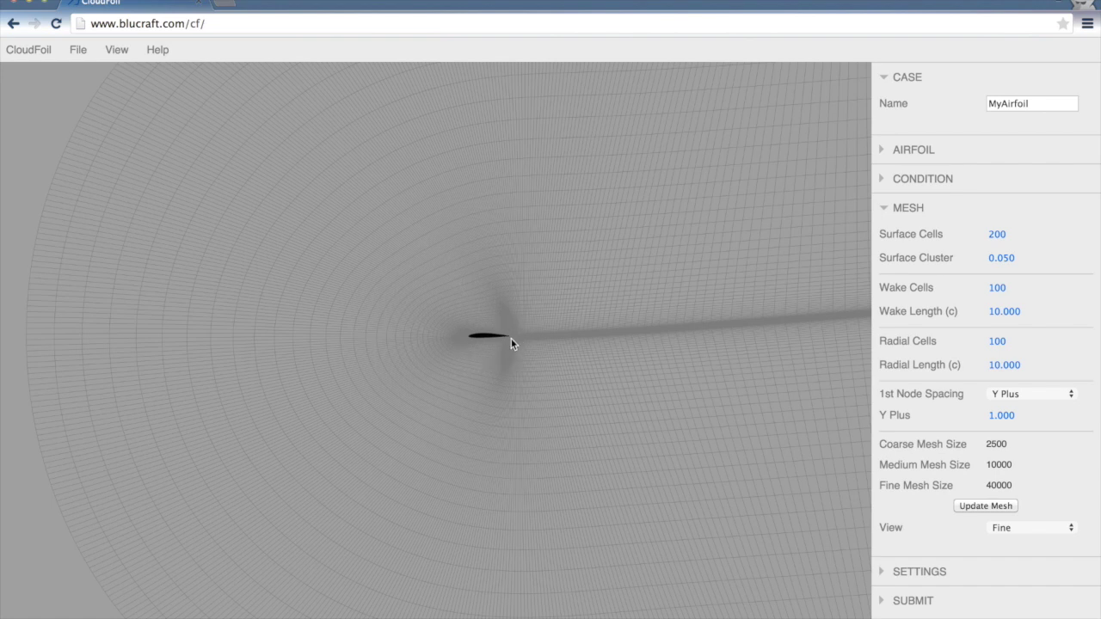
pyautogui.moveTo(515, 344); pyautogui.dragTo(430, 348)
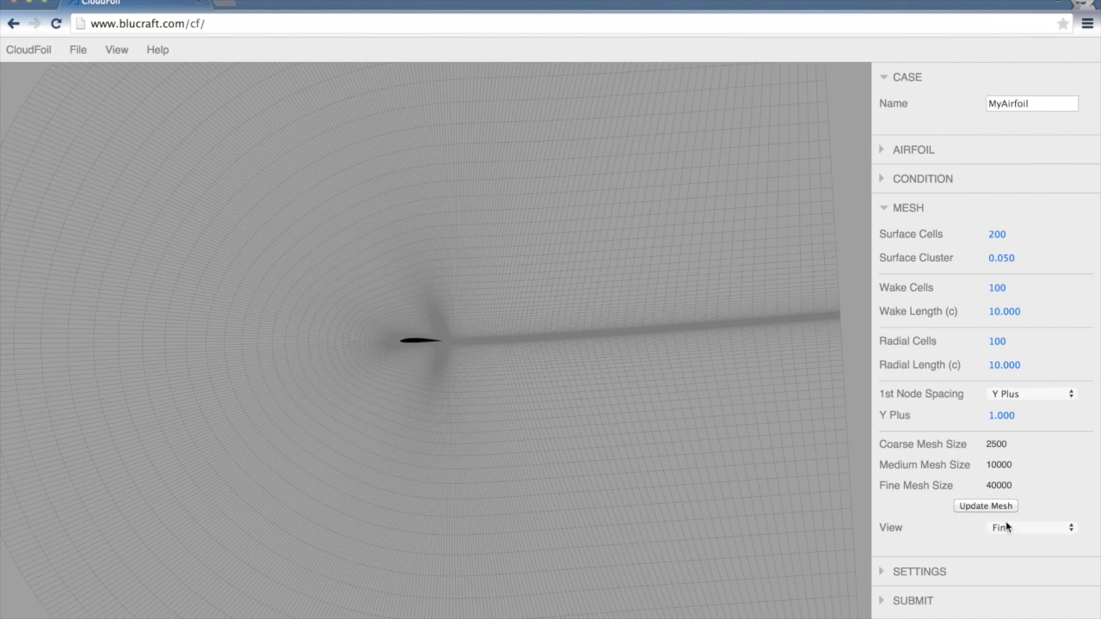
# Step: Display the Medium mesh around the airfoil
pyautogui.click(1008, 527)
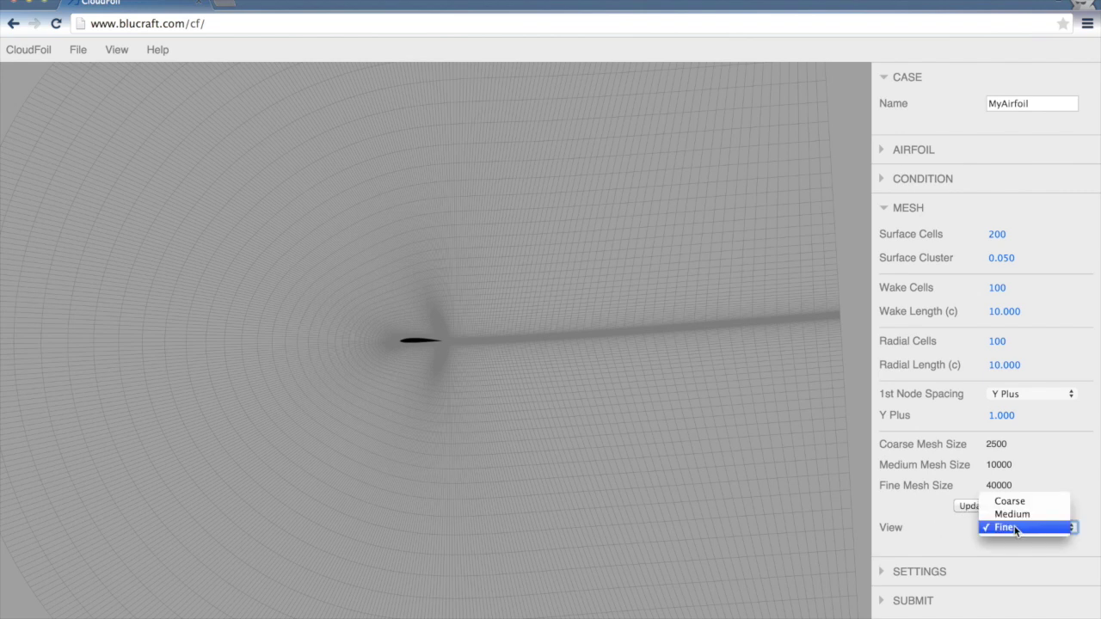
pyautogui.click(1017, 514)
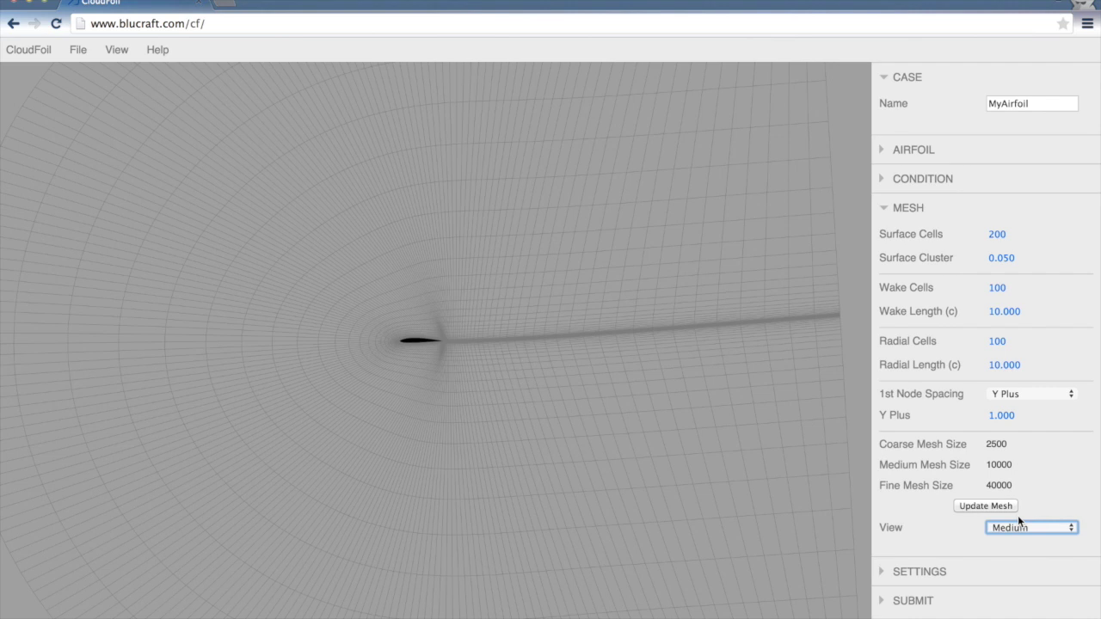
# Step: Display the Coarse mesh around the airfoil, followed by the Fine mesh, to compare their density
pyautogui.click(1017, 515)
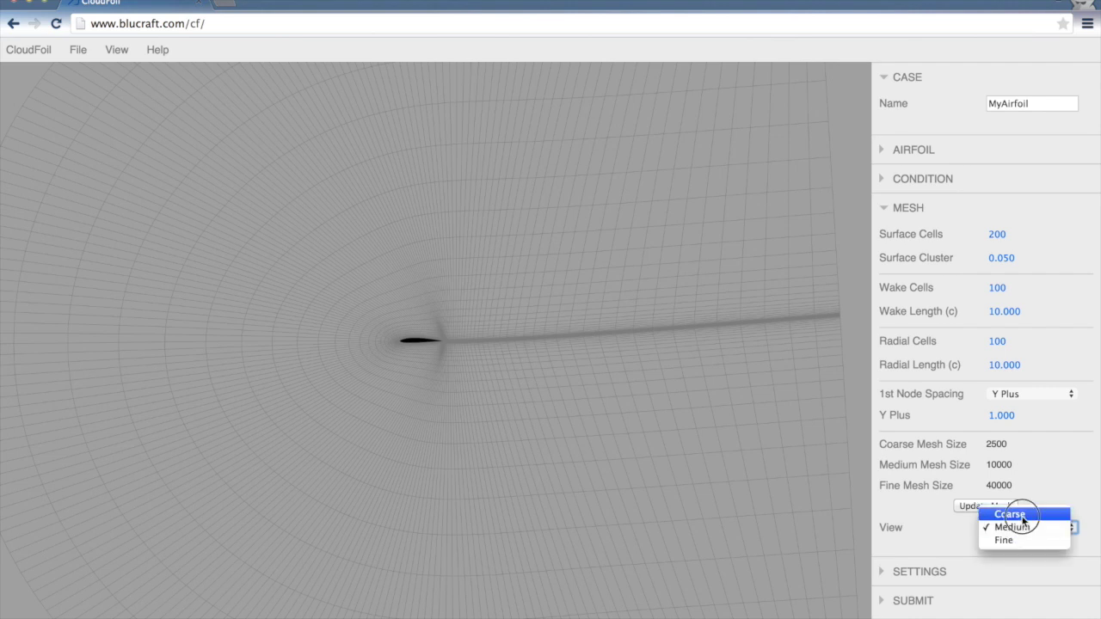
pyautogui.click(1021, 515)
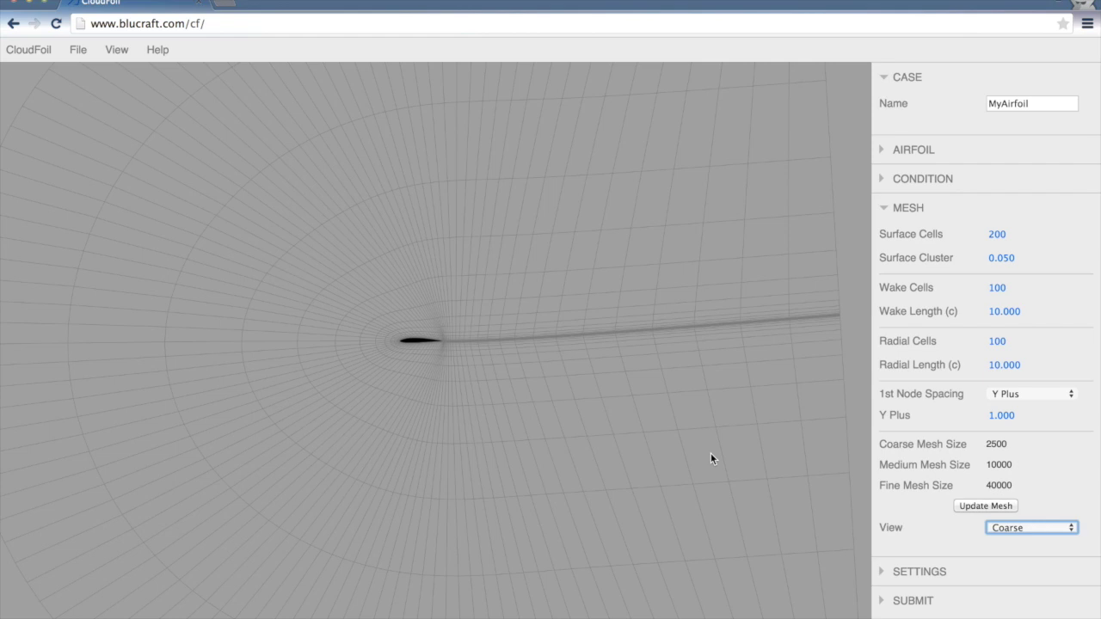
pyautogui.click(1039, 528)
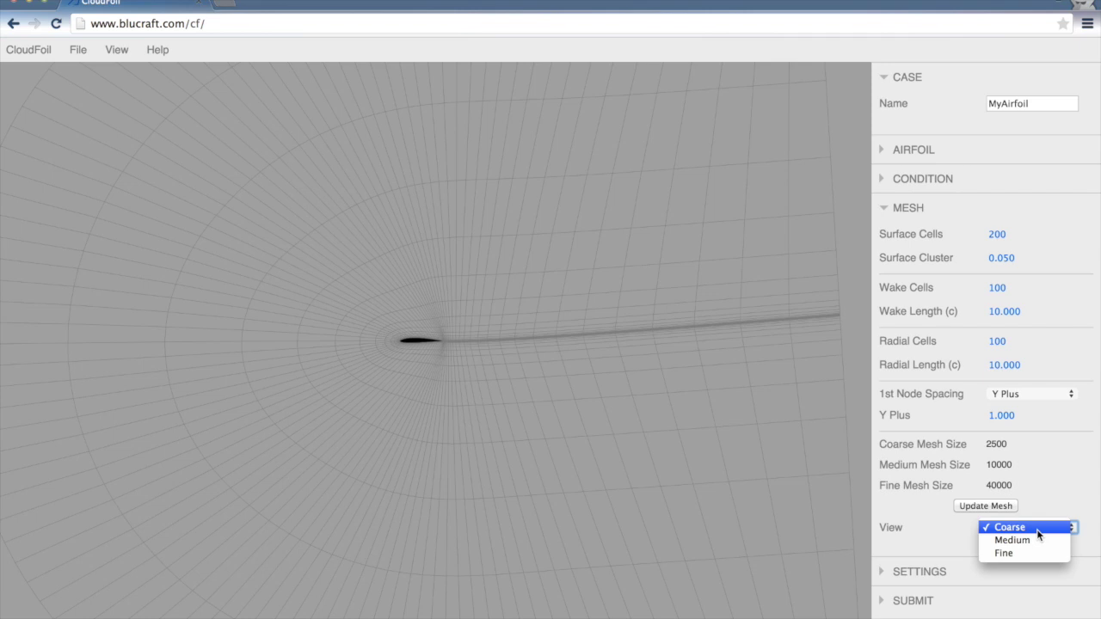
pyautogui.click(1036, 528)
pyautogui.click(989, 527)
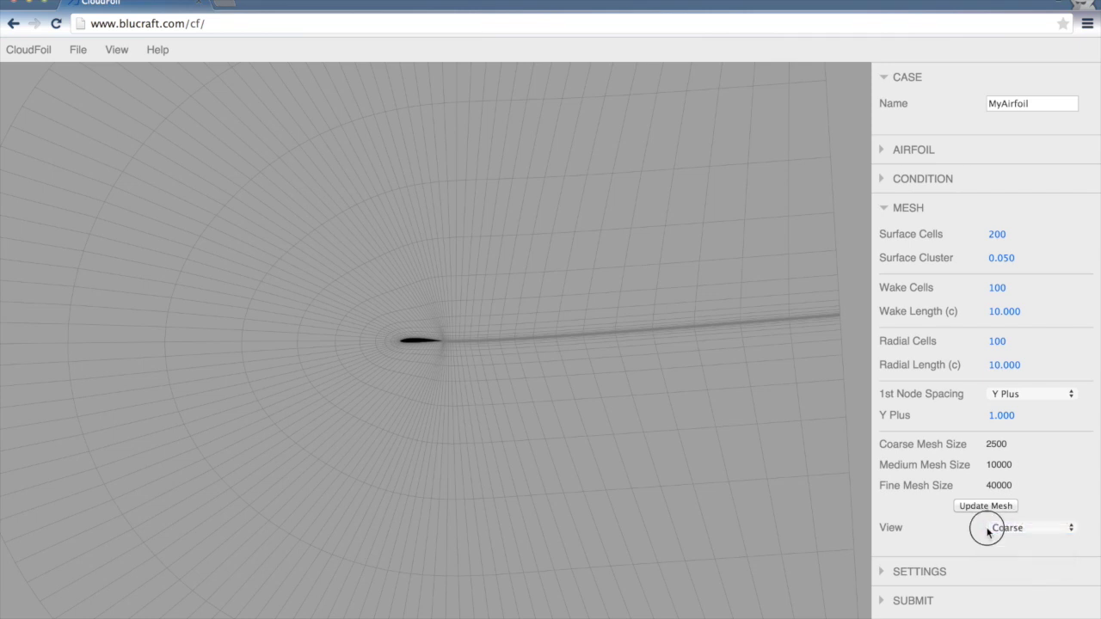
pyautogui.click(999, 562)
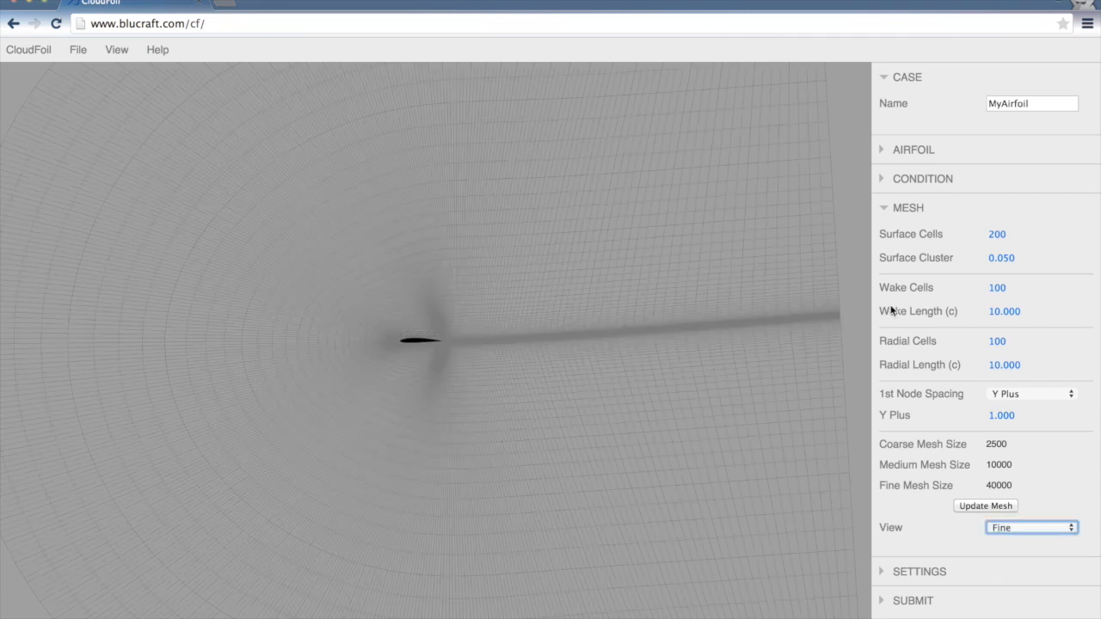
# Step: Review the solver settings and the available flow models, keeping Spalart-Allmaras selected
pyautogui.click(909, 208)
pyautogui.click(907, 236)
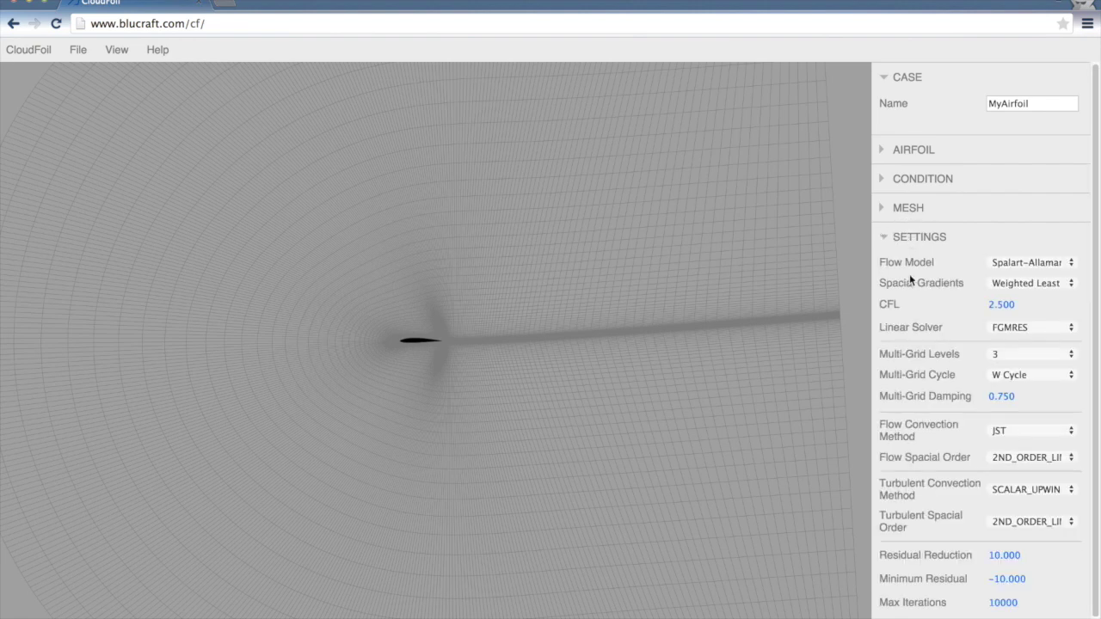
pyautogui.scroll(-1, 909, 274)
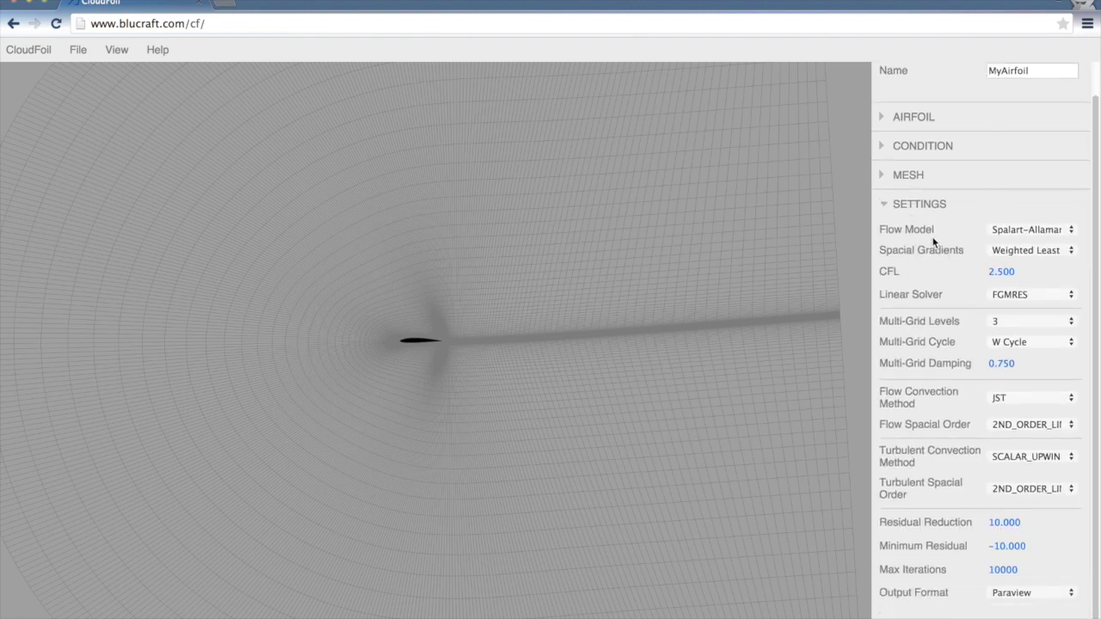
pyautogui.click(1011, 231)
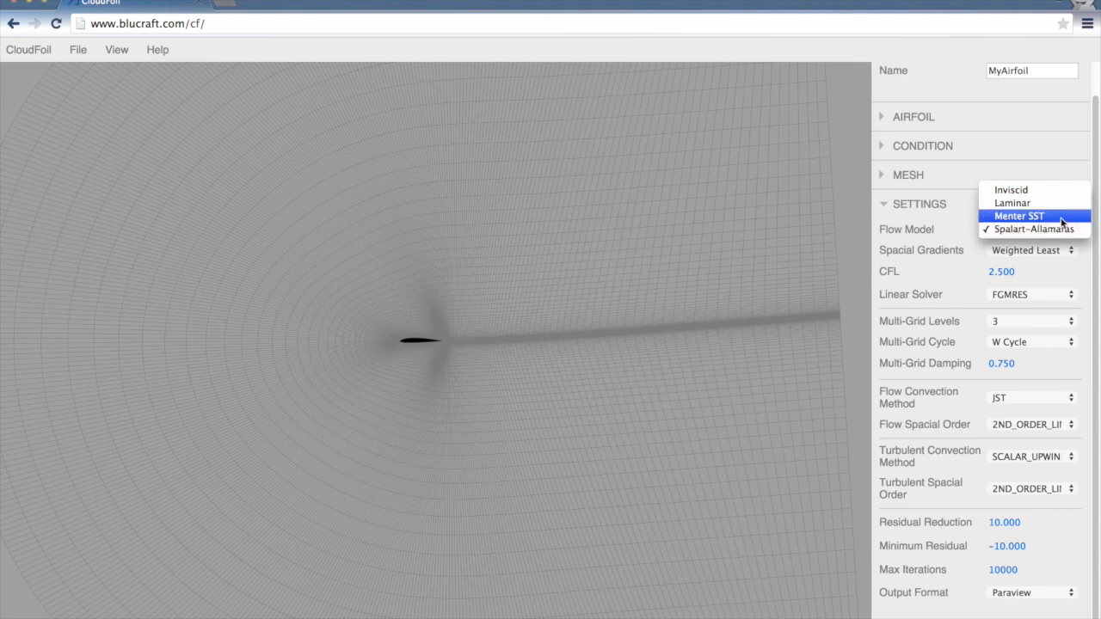
pyautogui.click(1064, 229)
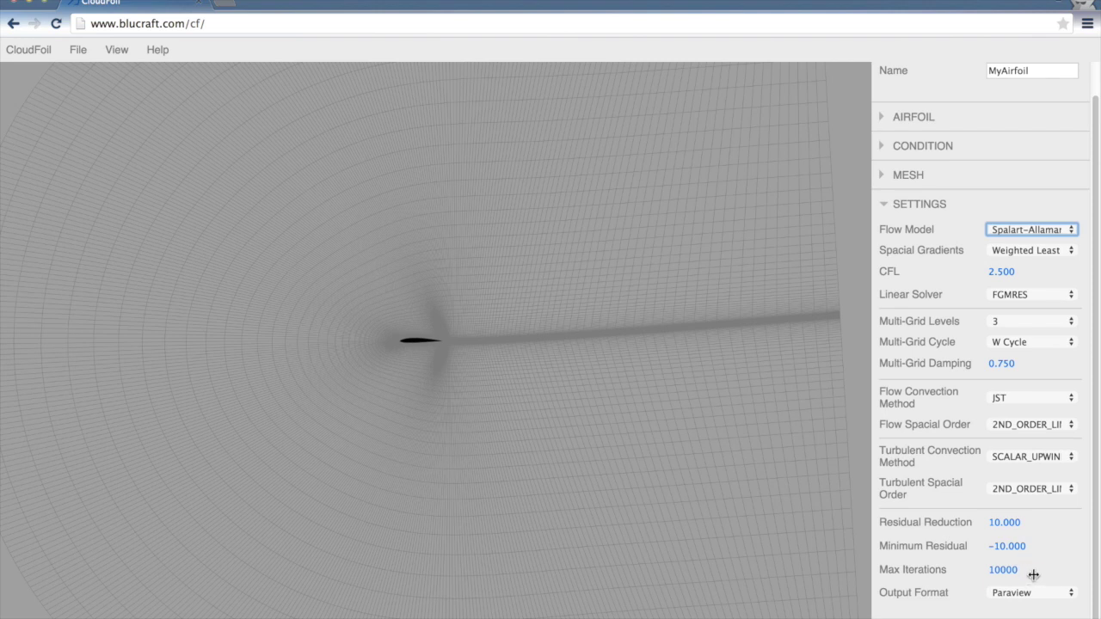
# Step: Set the maximum iterations to 20000 and keep Paraview as the output format
pyautogui.click(1023, 571)
pyautogui.write('20000')
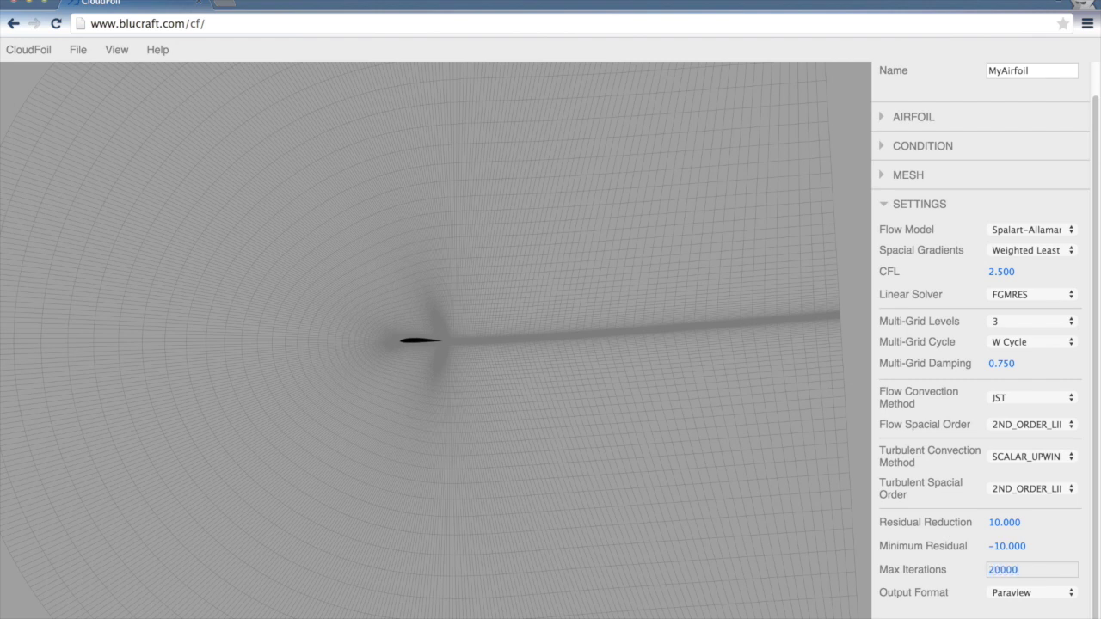
pyautogui.press('Tab')
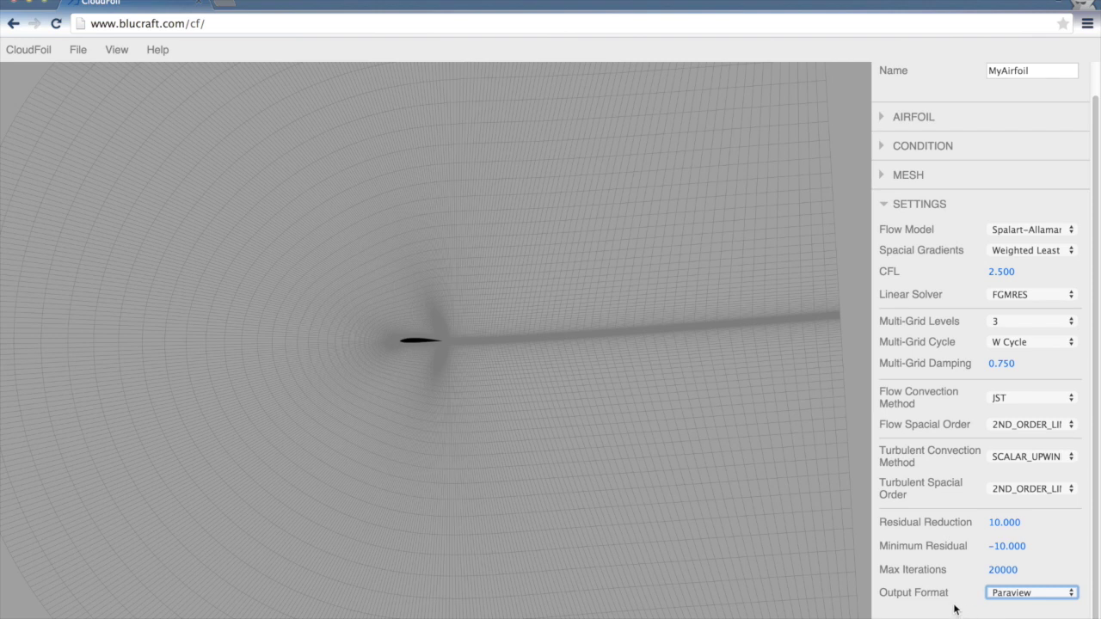
pyautogui.click(1066, 597)
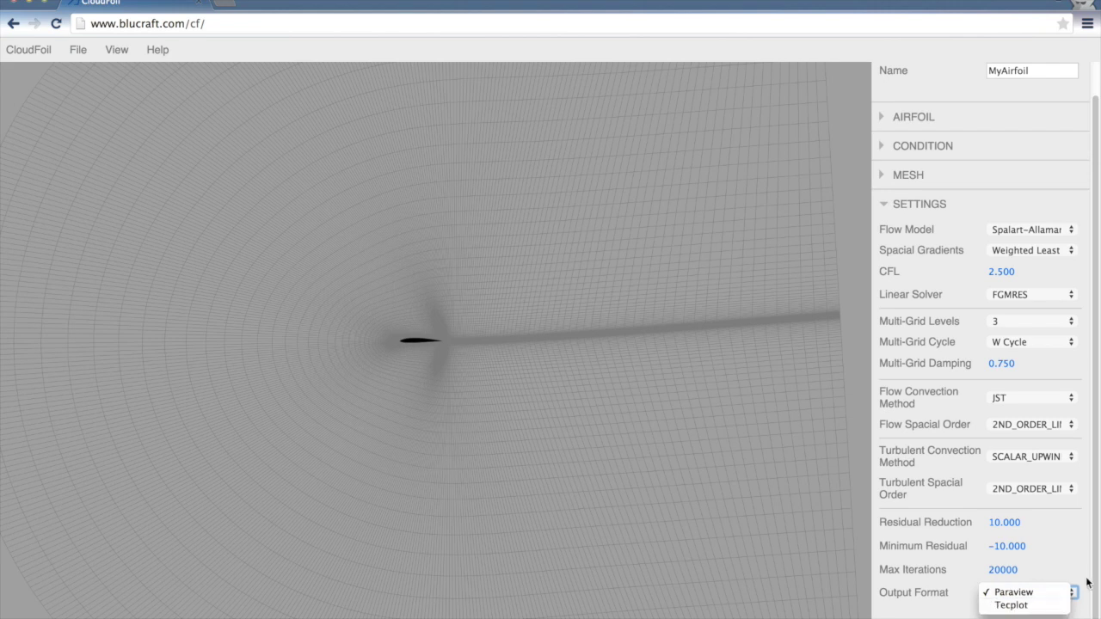
pyautogui.click(1085, 586)
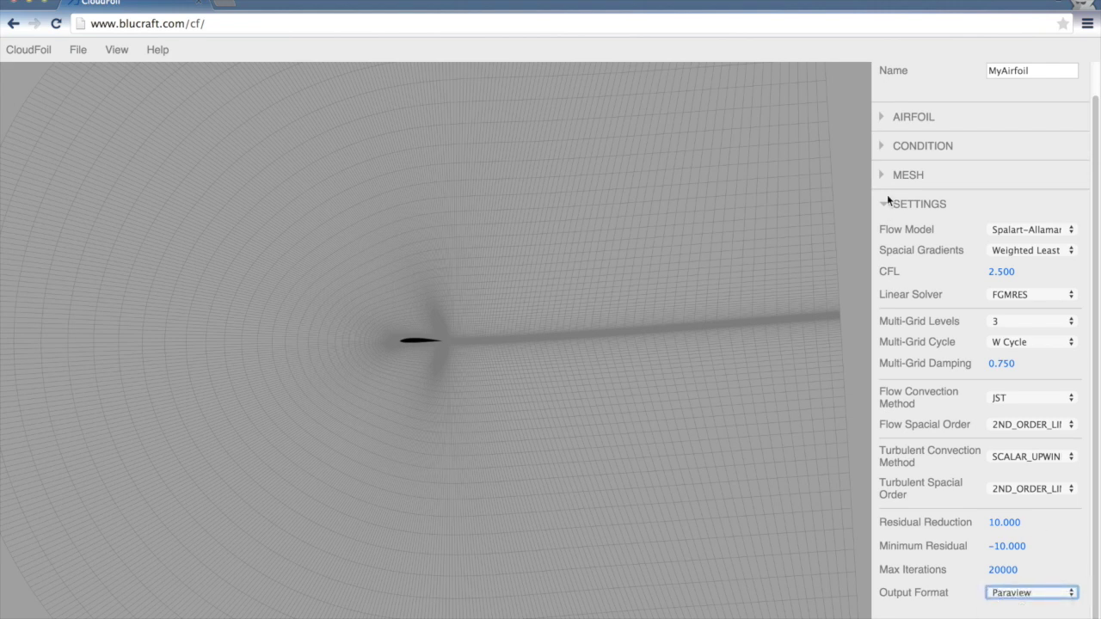
# Step: Close the solver settings and choose the Medium grid for the case submission
pyautogui.click(913, 206)
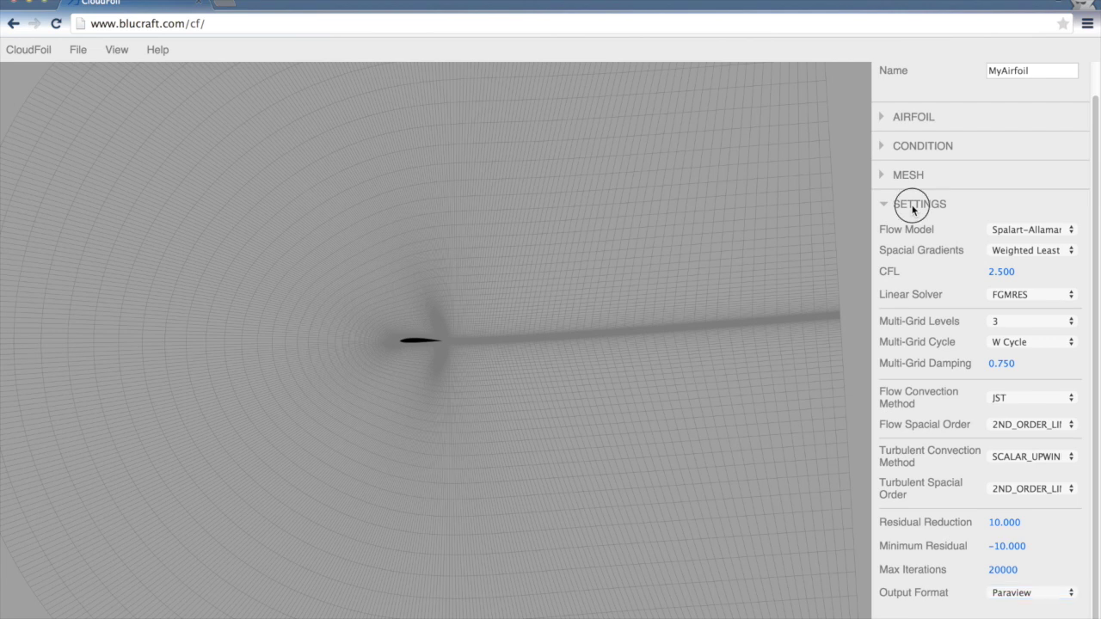
pyautogui.click(923, 269)
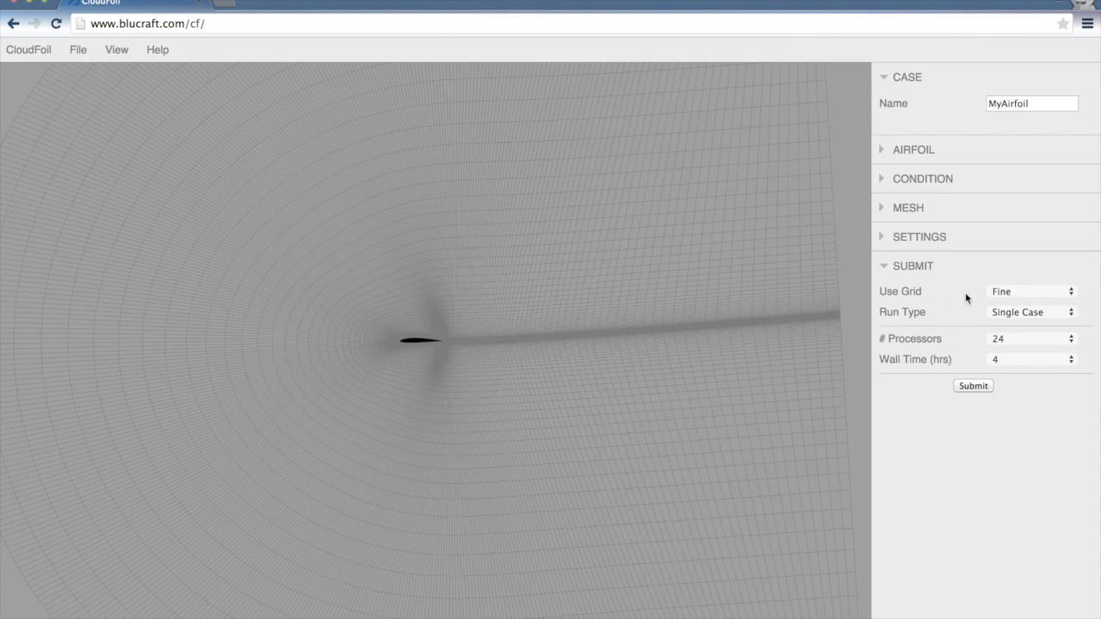
pyautogui.click(1025, 289)
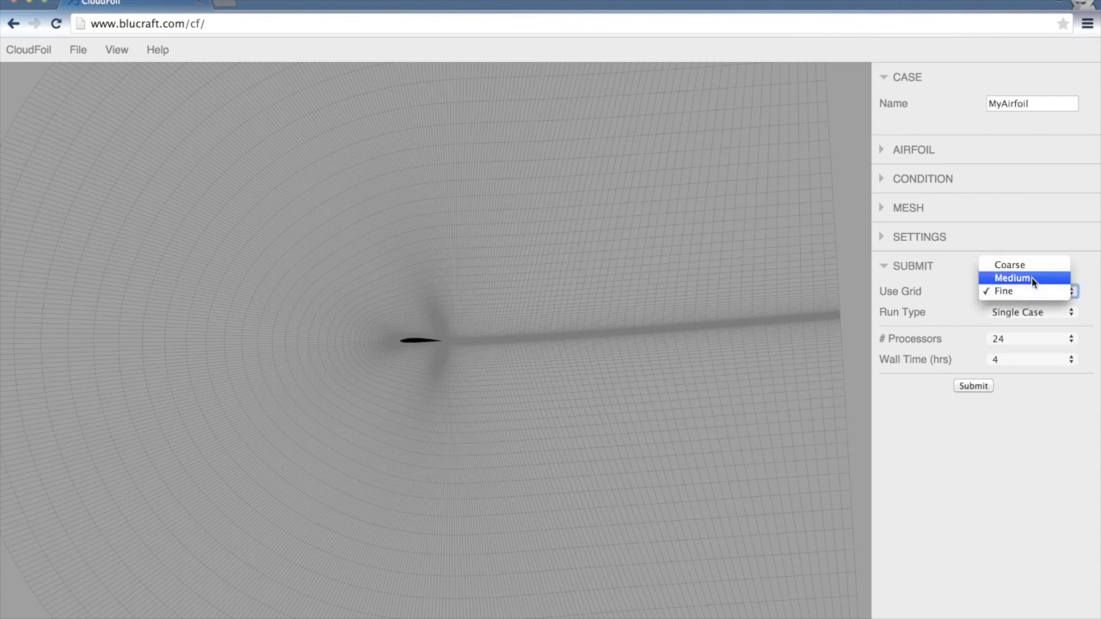
pyautogui.click(1015, 277)
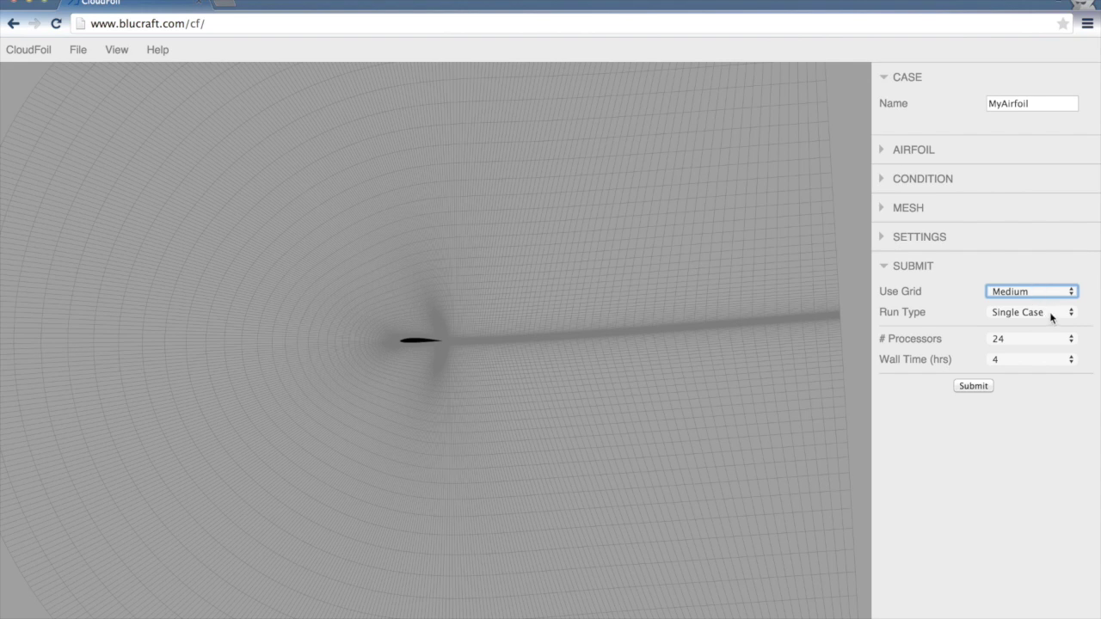
# Step: Try a Parameter Sweep of angle of attack from 0 to 10 in steps of 1, and return the run type to Single Case
pyautogui.click(1050, 318)
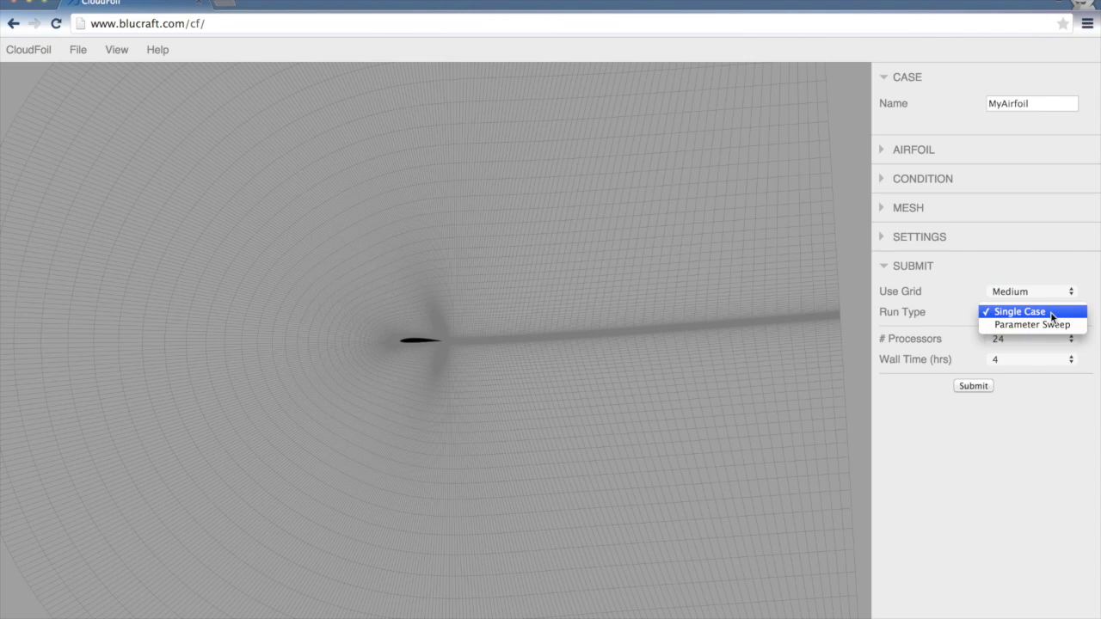
pyautogui.click(1044, 323)
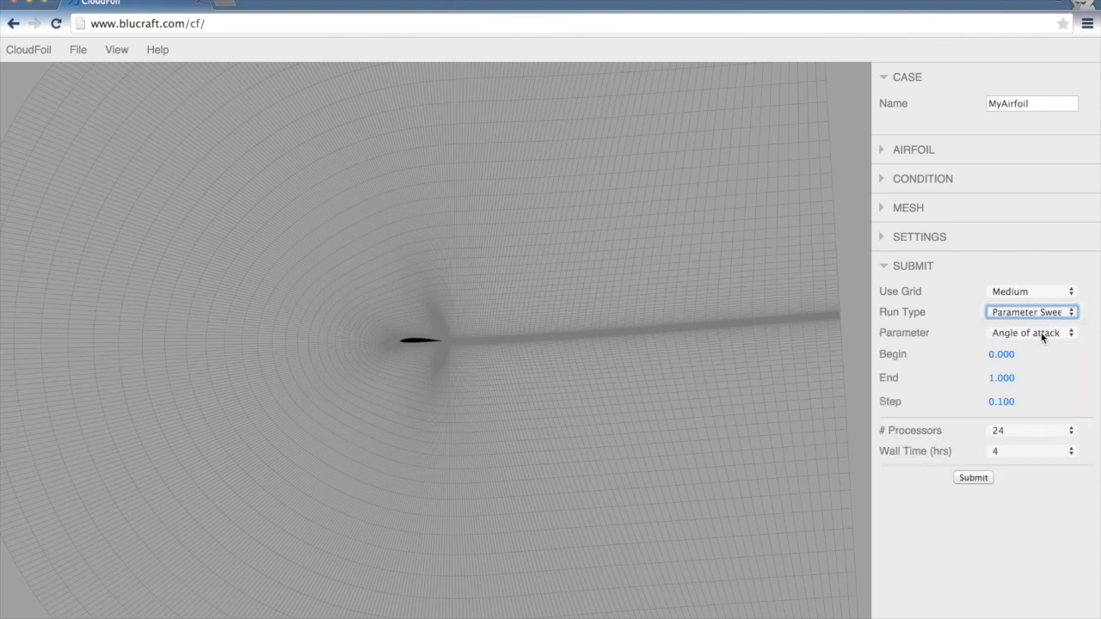
pyautogui.click(1041, 334)
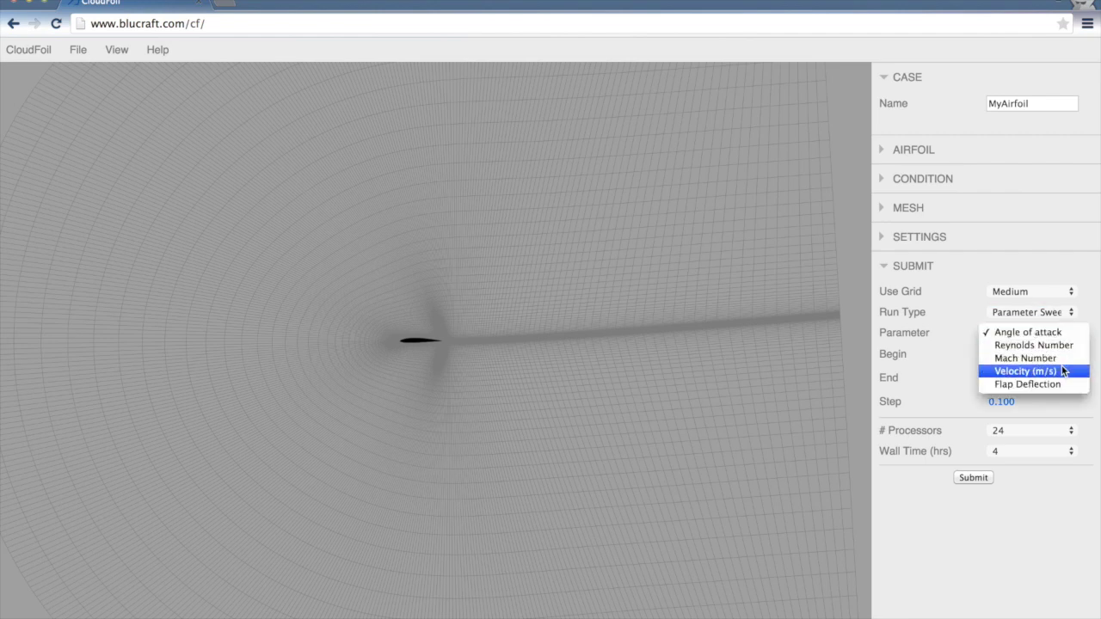
pyautogui.click(1052, 401)
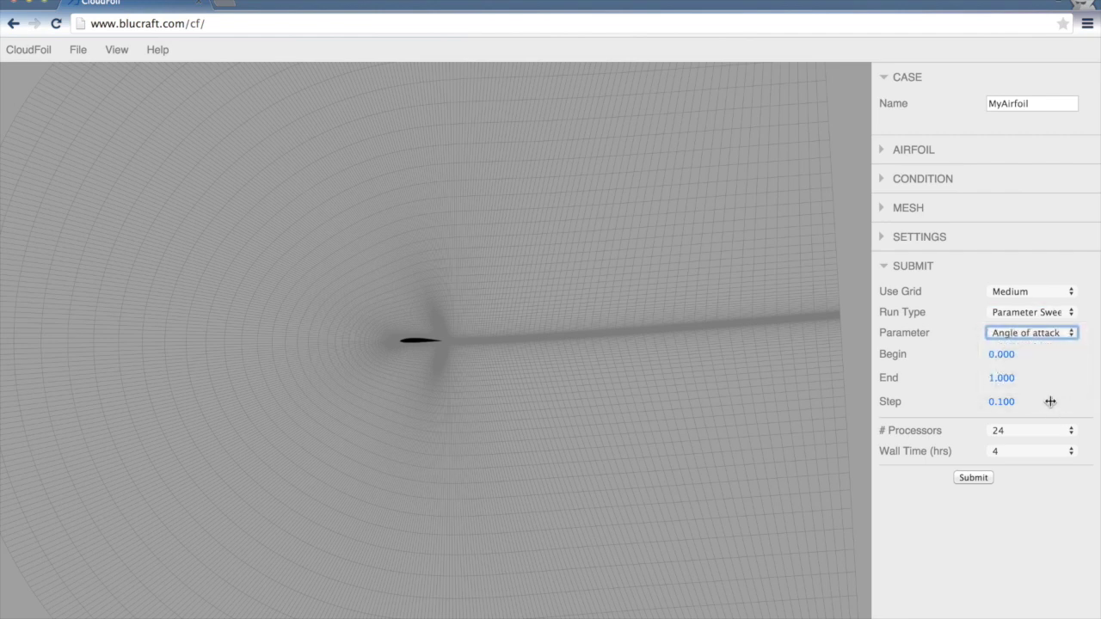
pyautogui.click(1007, 353)
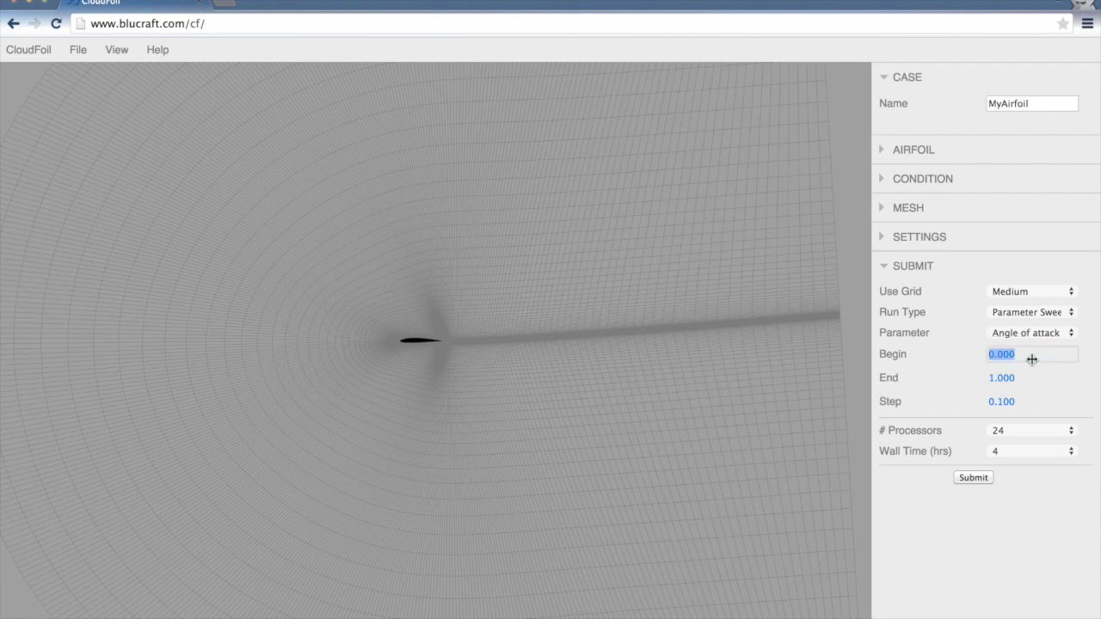
pyautogui.write('0')
pyautogui.press('Tab')
pyautogui.write('10')
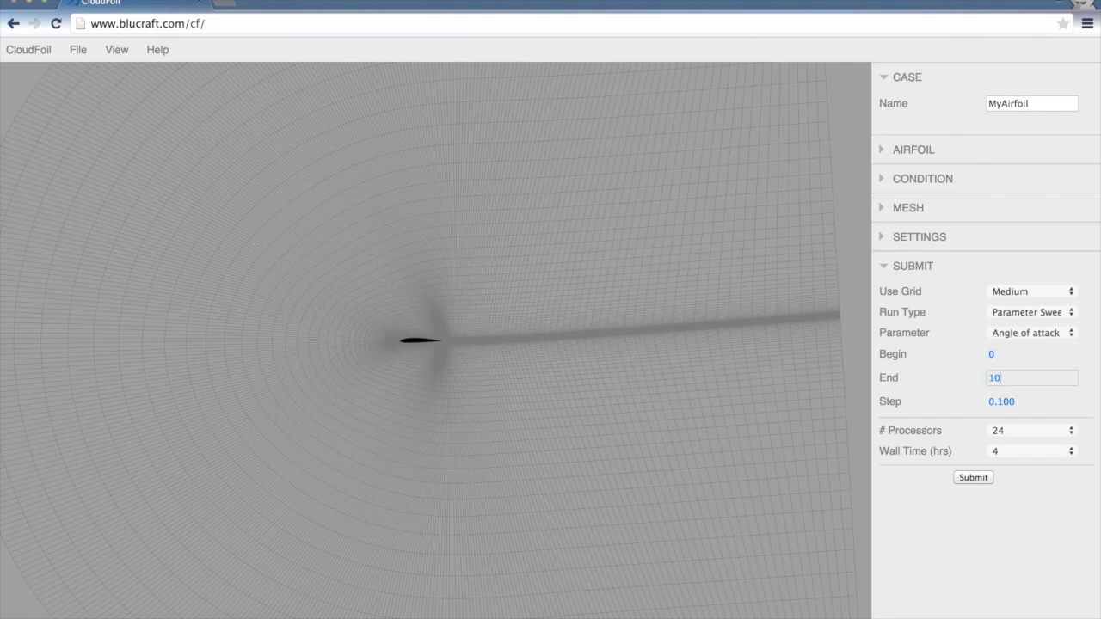
pyautogui.press('Tab')
pyautogui.write('1')
pyautogui.press('Tab')
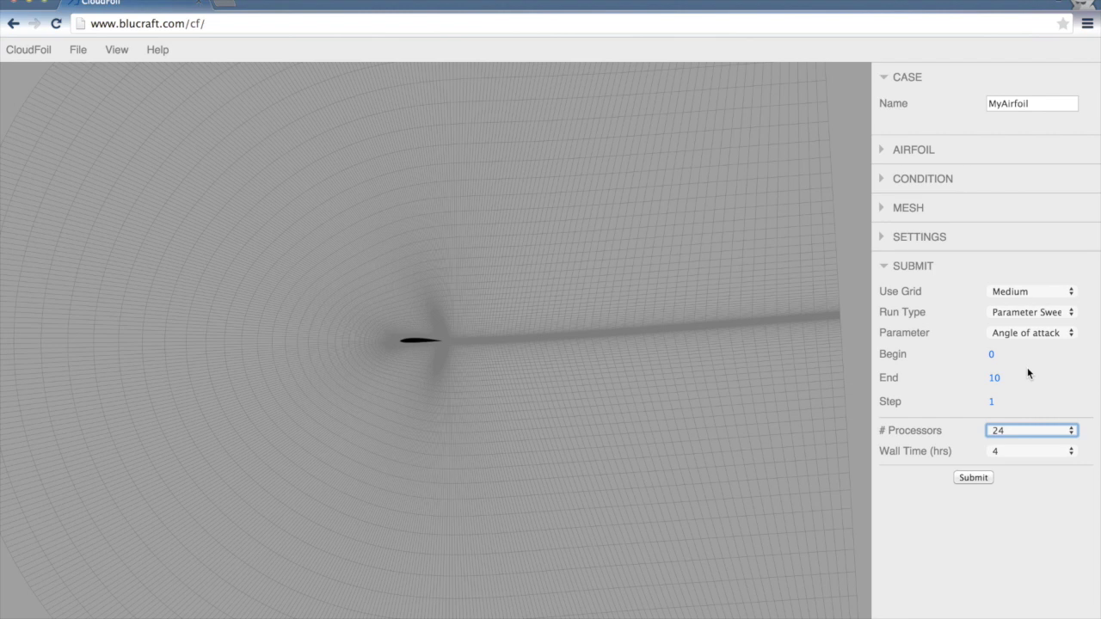
pyautogui.click(1032, 313)
pyautogui.click(1033, 300)
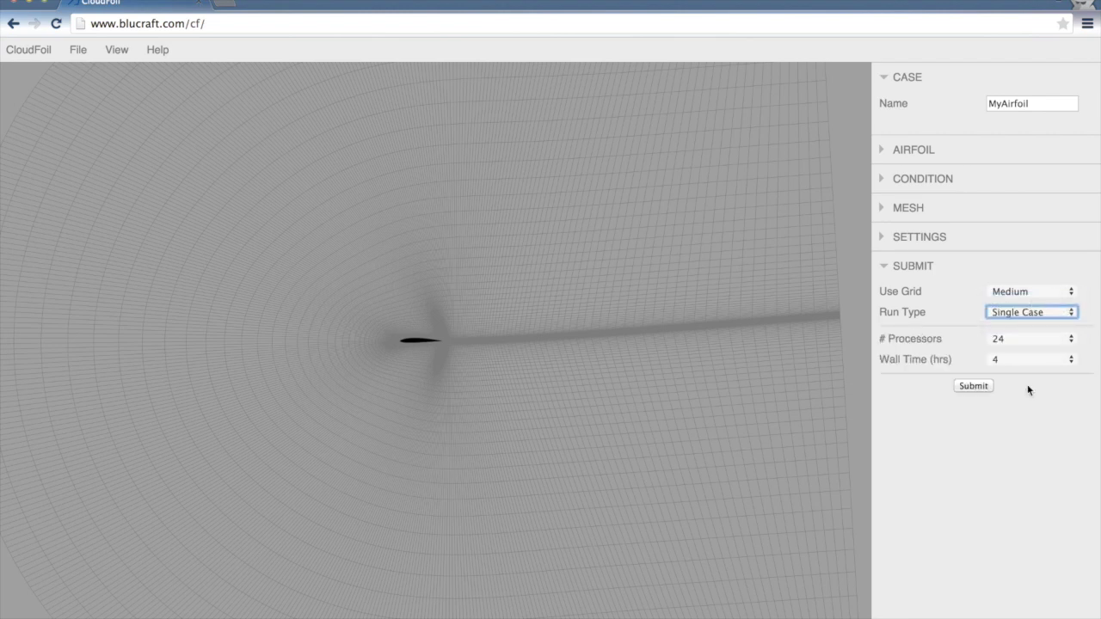
# Step: Set the run to use 12 processors and a wall time of 1 hour
pyautogui.click(1041, 337)
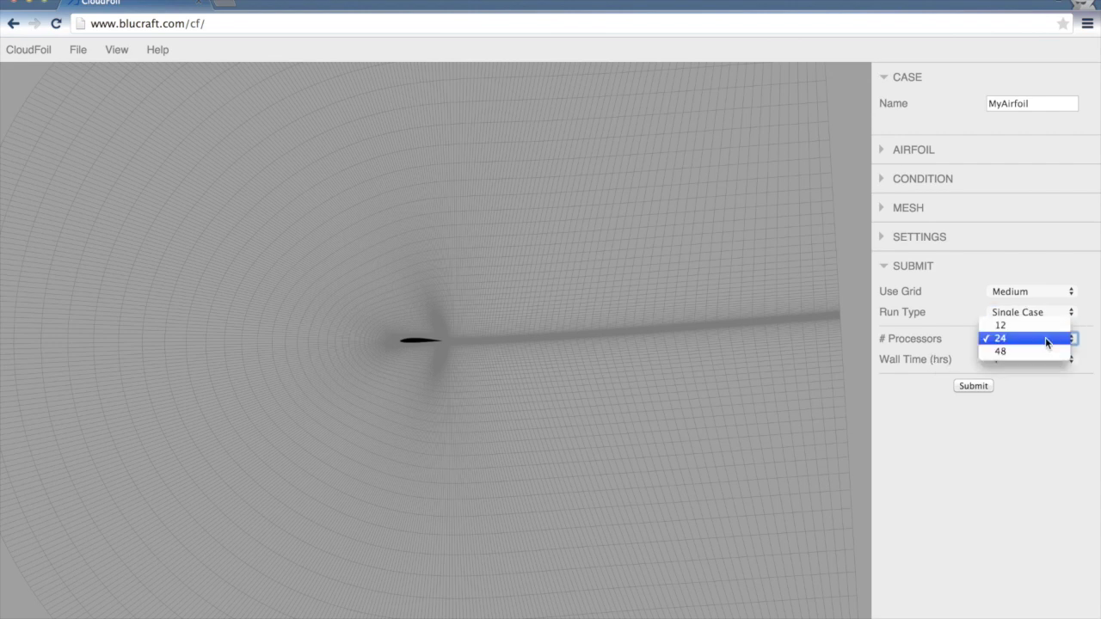
pyautogui.click(1044, 328)
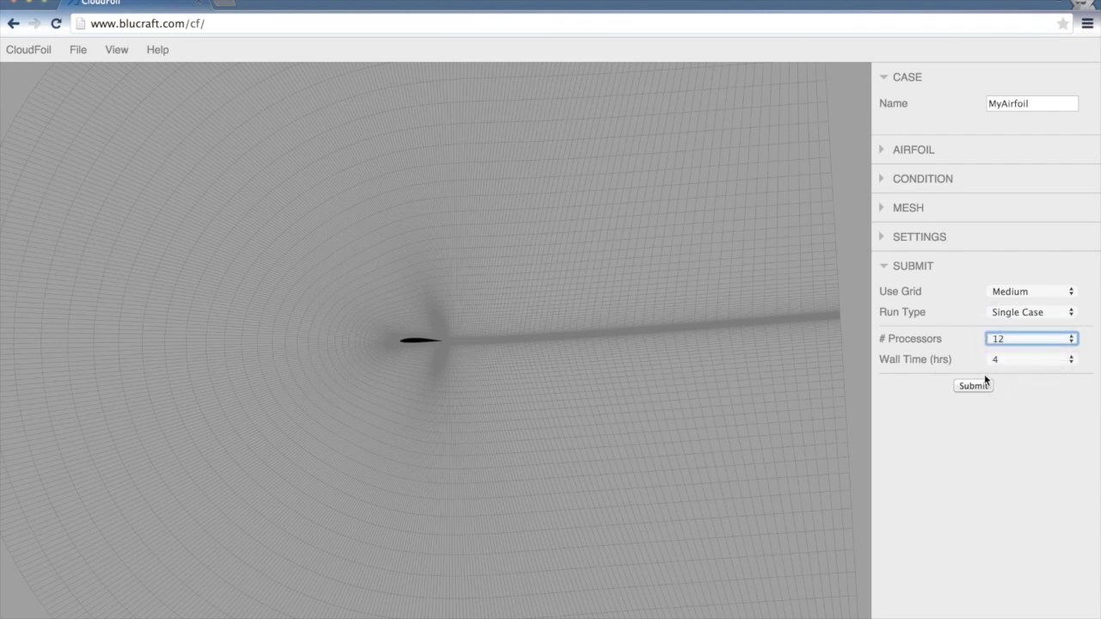
pyautogui.click(1033, 361)
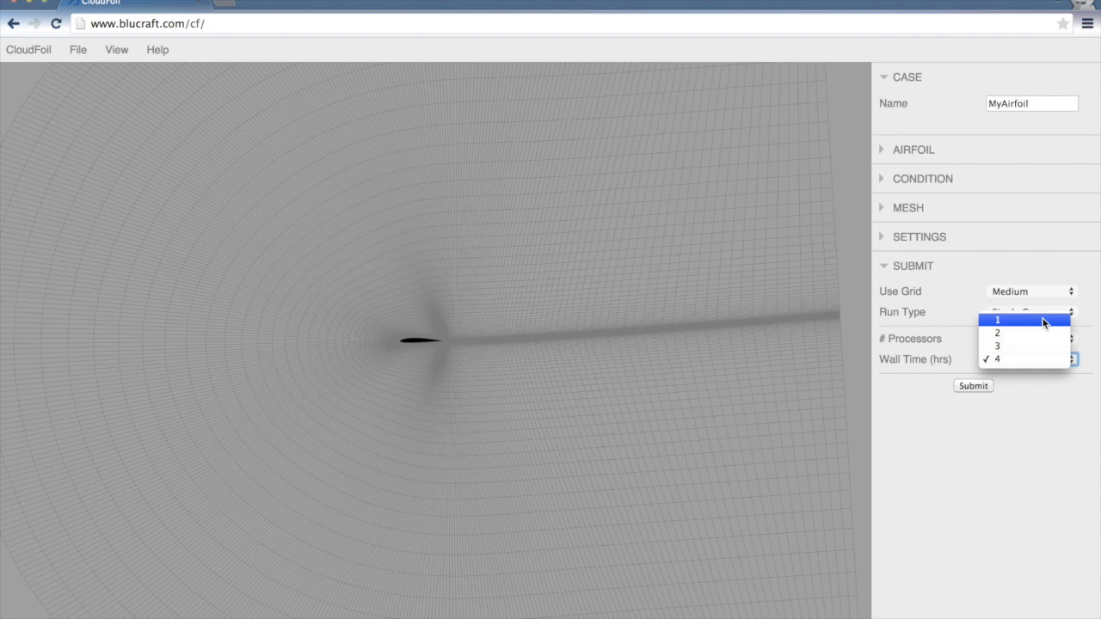
pyautogui.click(1044, 321)
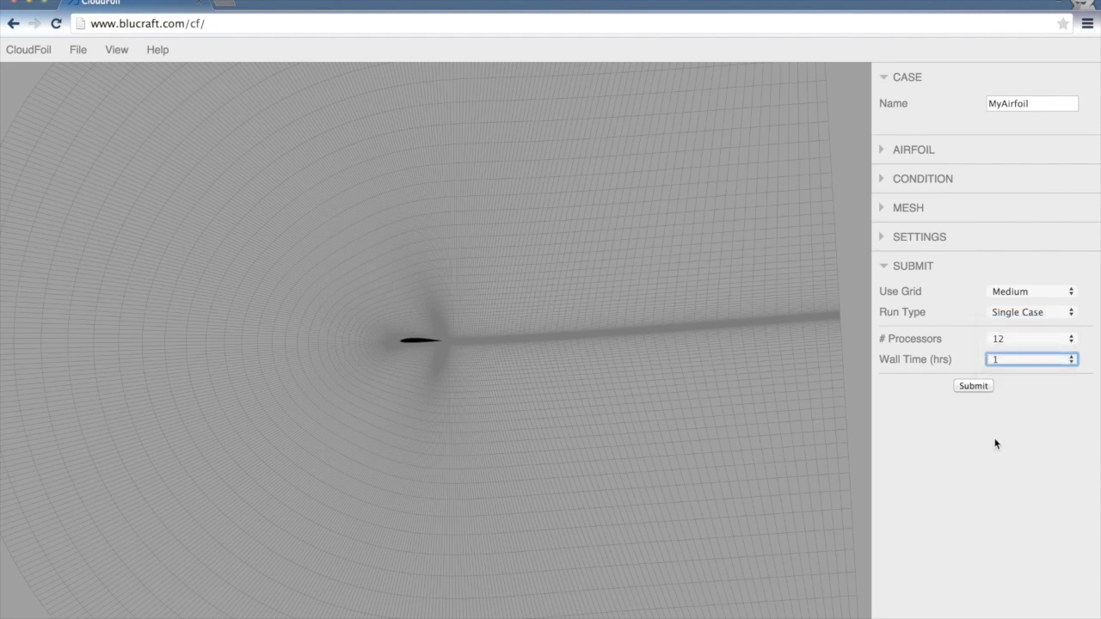
# Step: Submit the MyAirfoil case for solving, confirming the submission and dismissing the completion notice
pyautogui.click(975, 386)
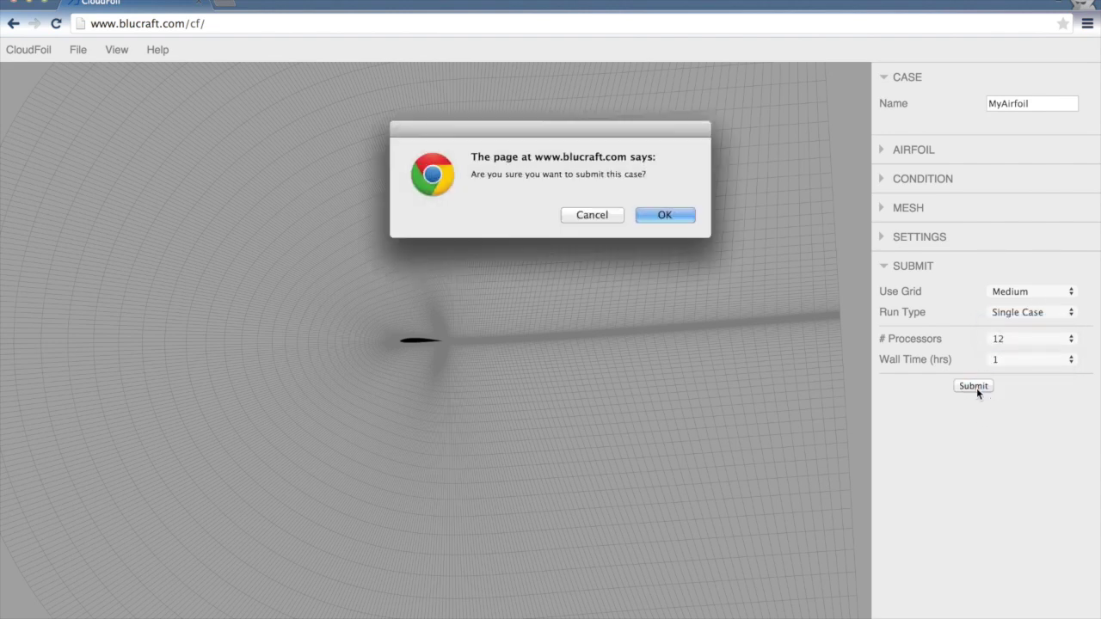
pyautogui.click(679, 216)
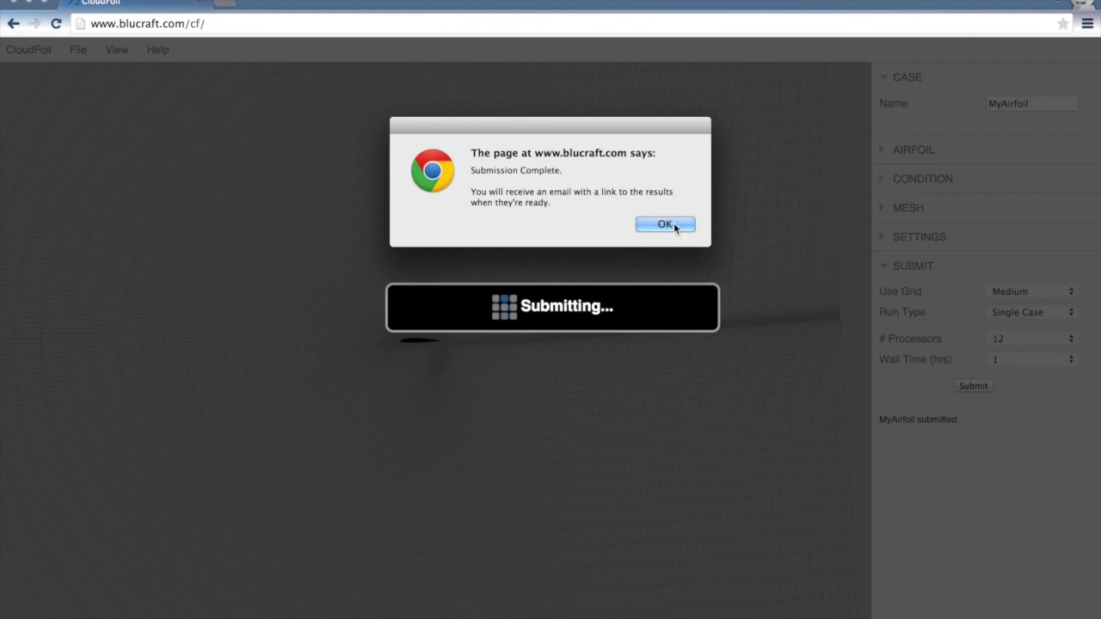
pyautogui.click(673, 222)
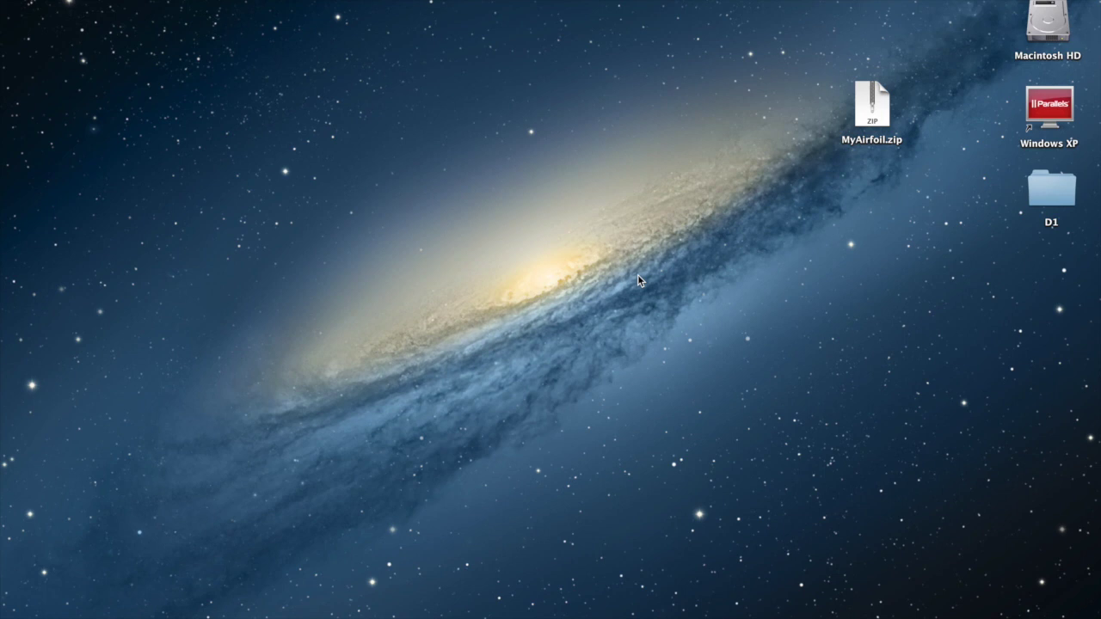
# Step: On the Mac desktop, extract MyAirfoil.zip, place the MyAirfoil folder below the archive and open it in Finder to show the result files
pyautogui.doubleClick(869, 117)
pyautogui.click(883, 144)
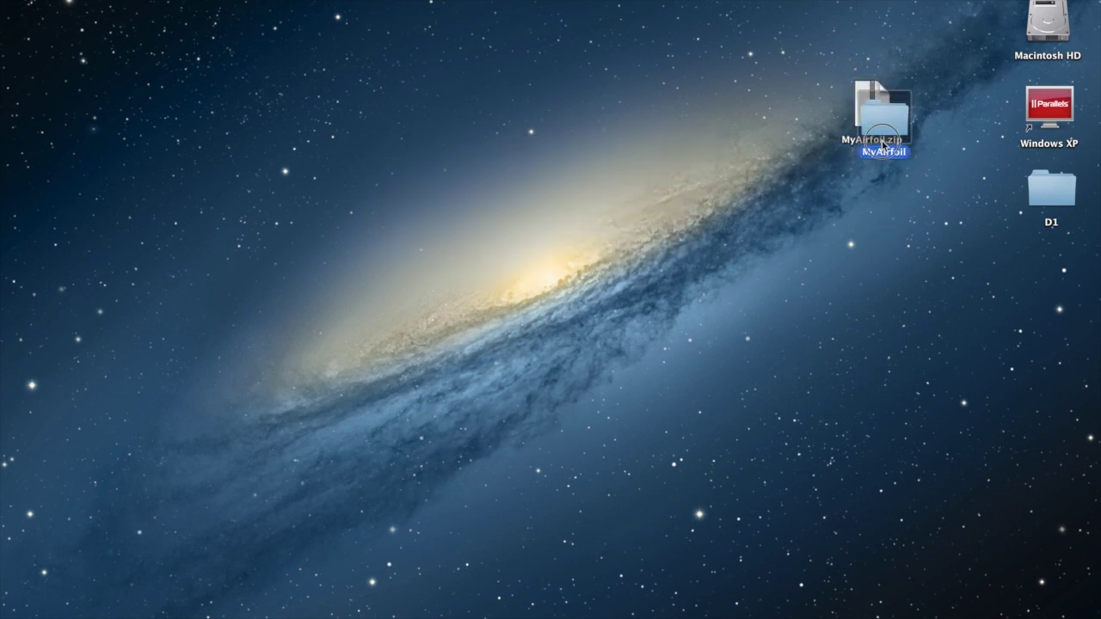
pyautogui.moveTo(882, 145); pyautogui.dragTo(878, 174)
pyautogui.doubleClick(878, 169)
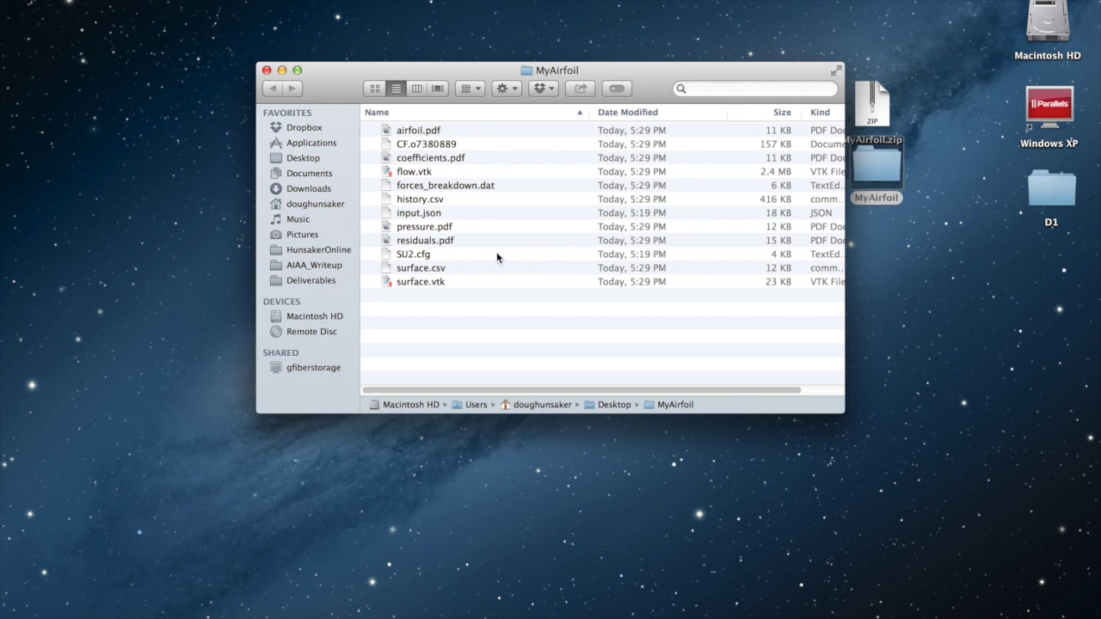
pyautogui.moveTo(348, 83); pyautogui.dragTo(280, 58)
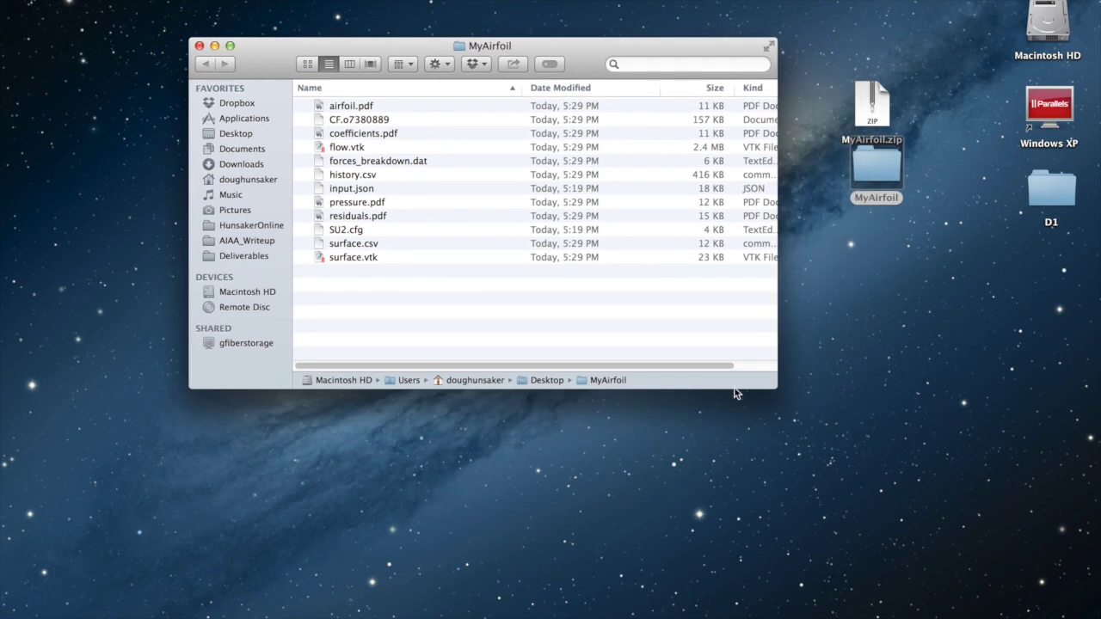
# Step: Enlarge the MyAirfoil folder window to show all columns, and preview the airfoil.pdf and coefficients.pdf plots
pyautogui.moveTo(775, 387); pyautogui.dragTo(898, 432)
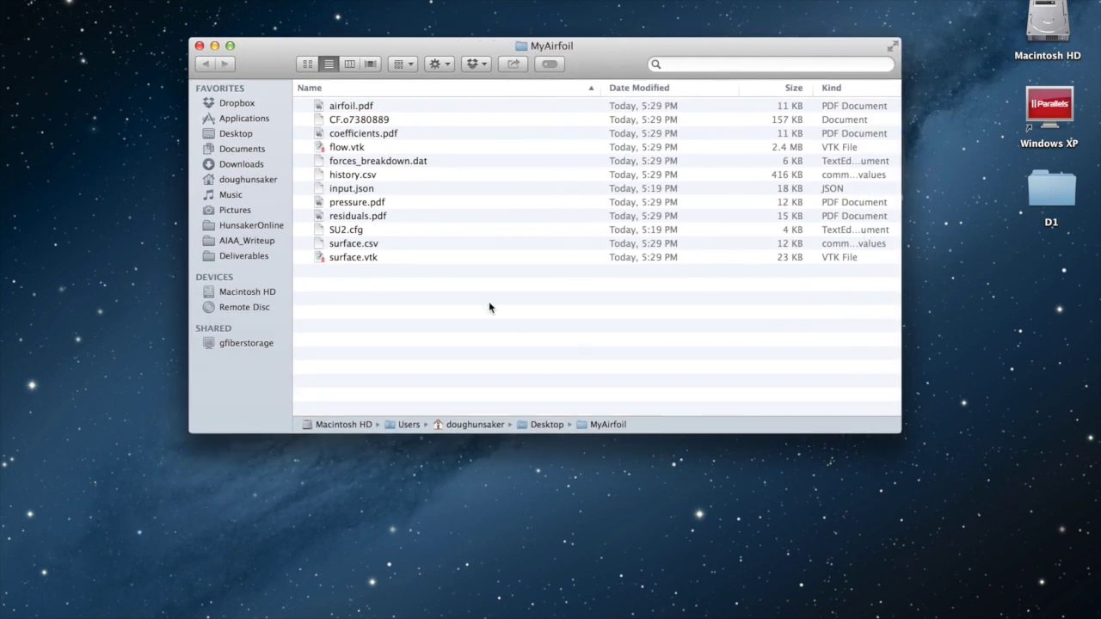
pyautogui.click(358, 105)
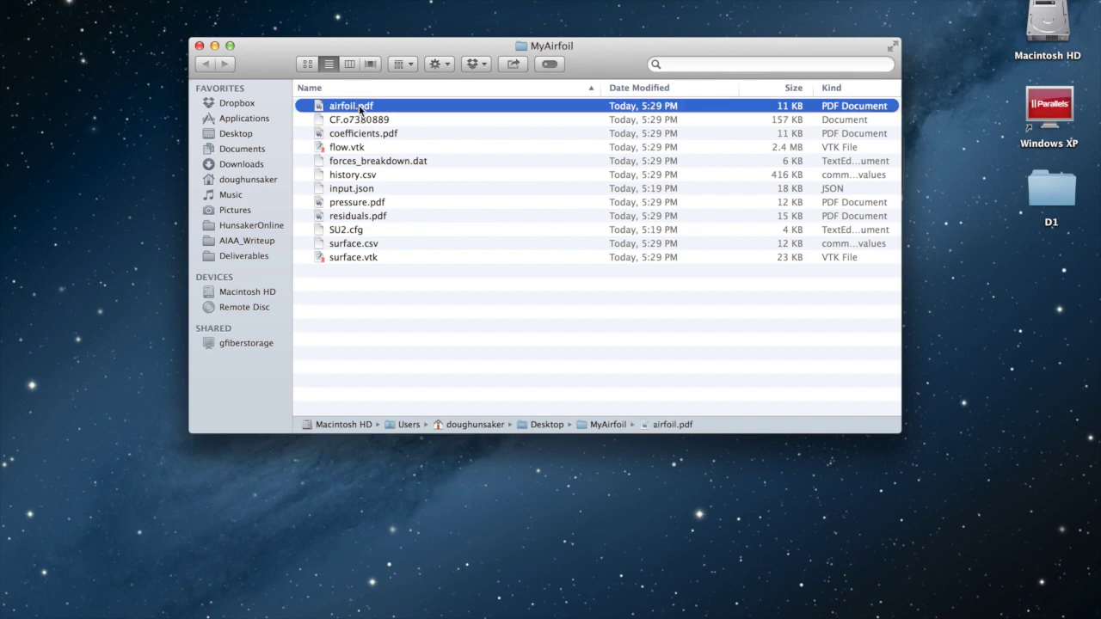
pyautogui.press('space')
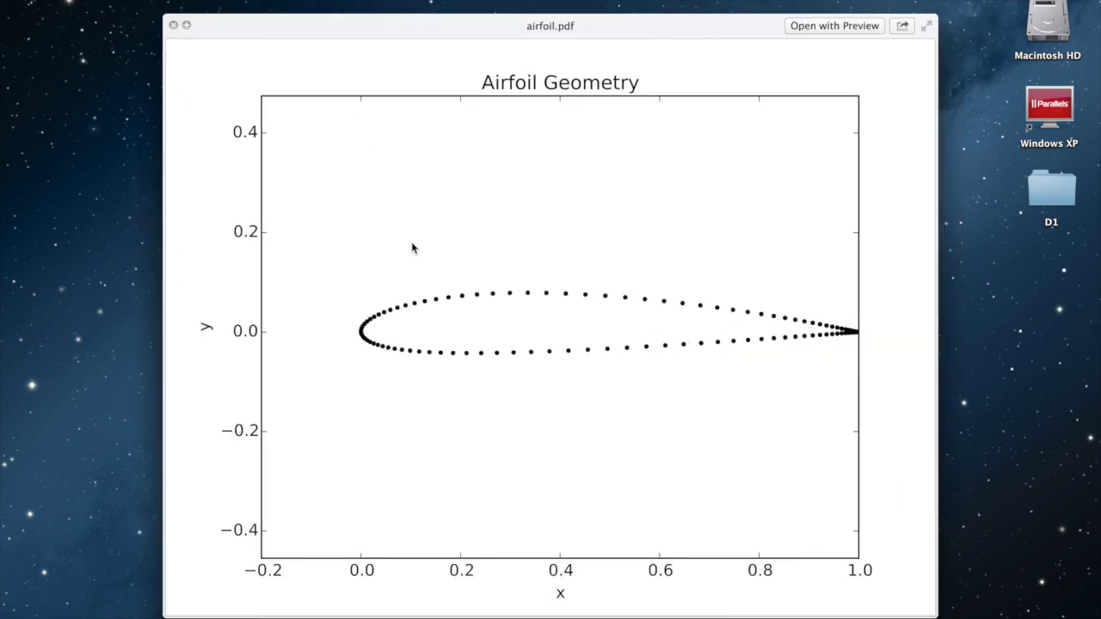
pyautogui.click(173, 25)
pyautogui.click(349, 135)
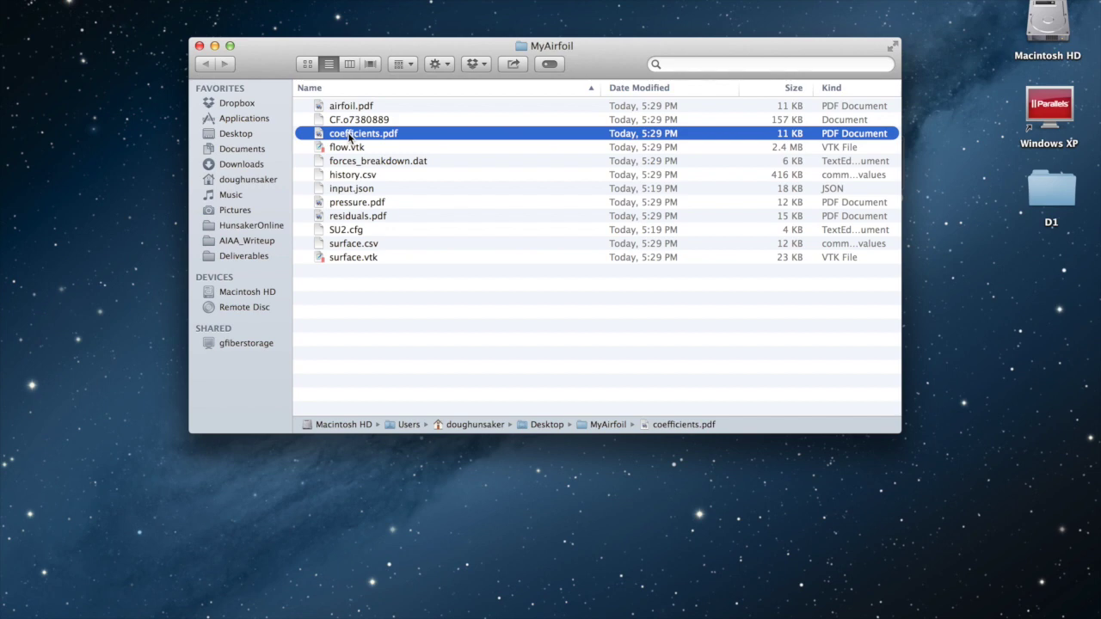
pyautogui.press('space')
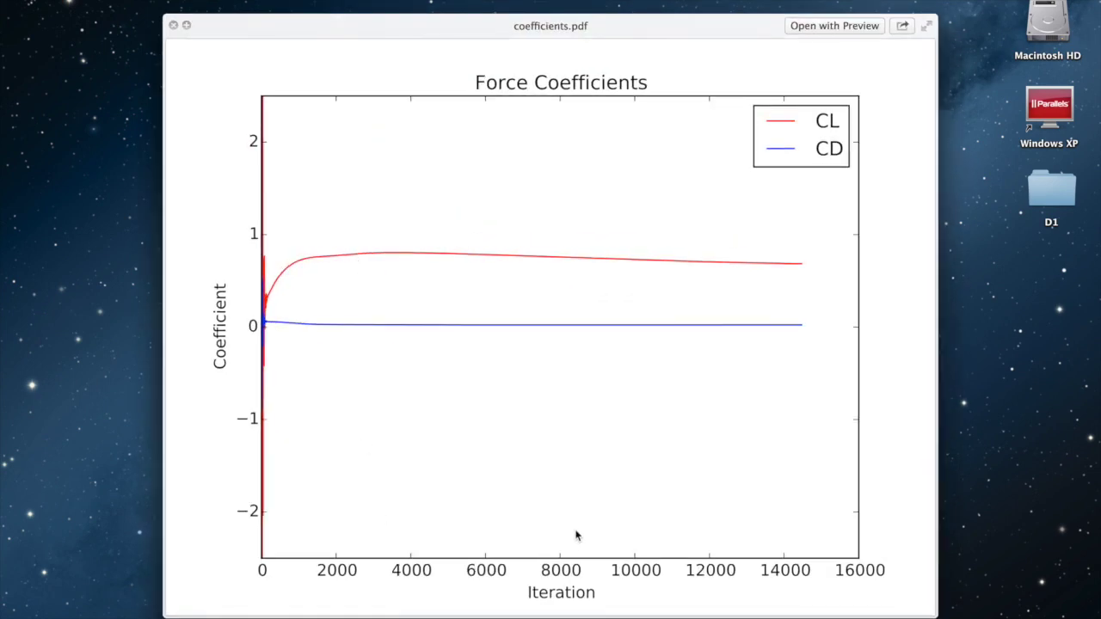
pyautogui.click(173, 27)
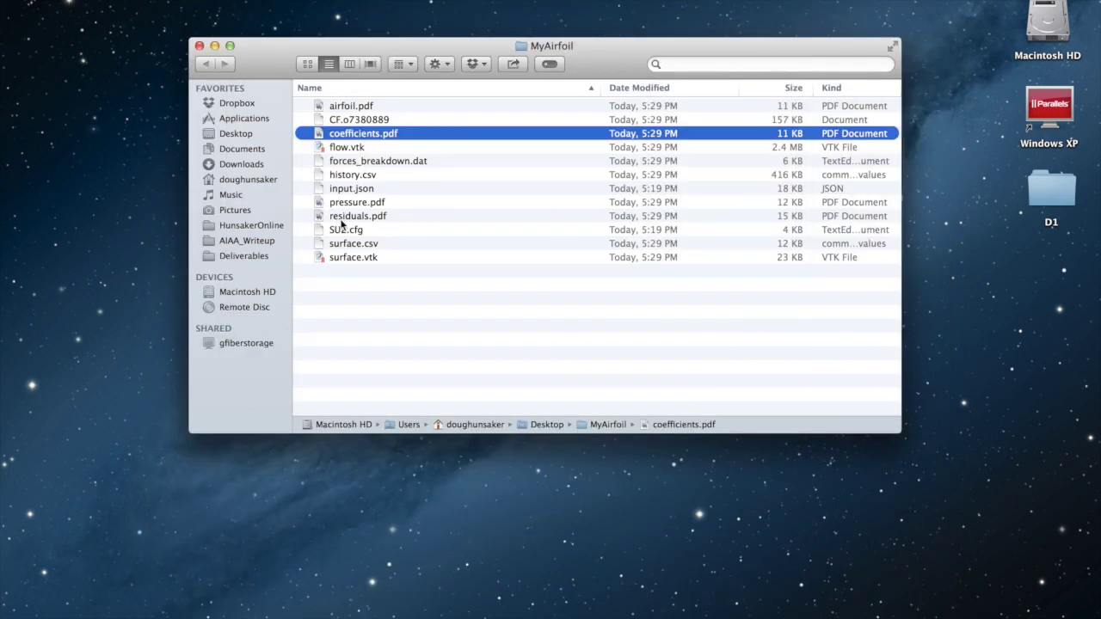
# Step: Preview the pressure coefficient plot in pressure.pdf and the residuals plot in residuals.pdf
pyautogui.click(351, 204)
pyautogui.press('space')
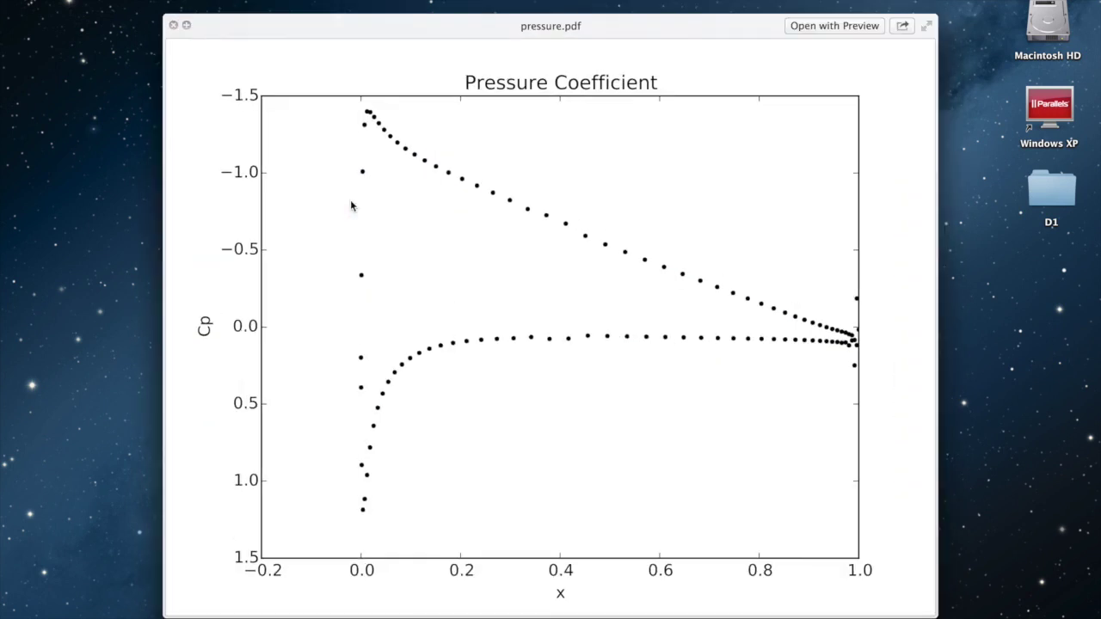
pyautogui.click(173, 25)
pyautogui.click(351, 221)
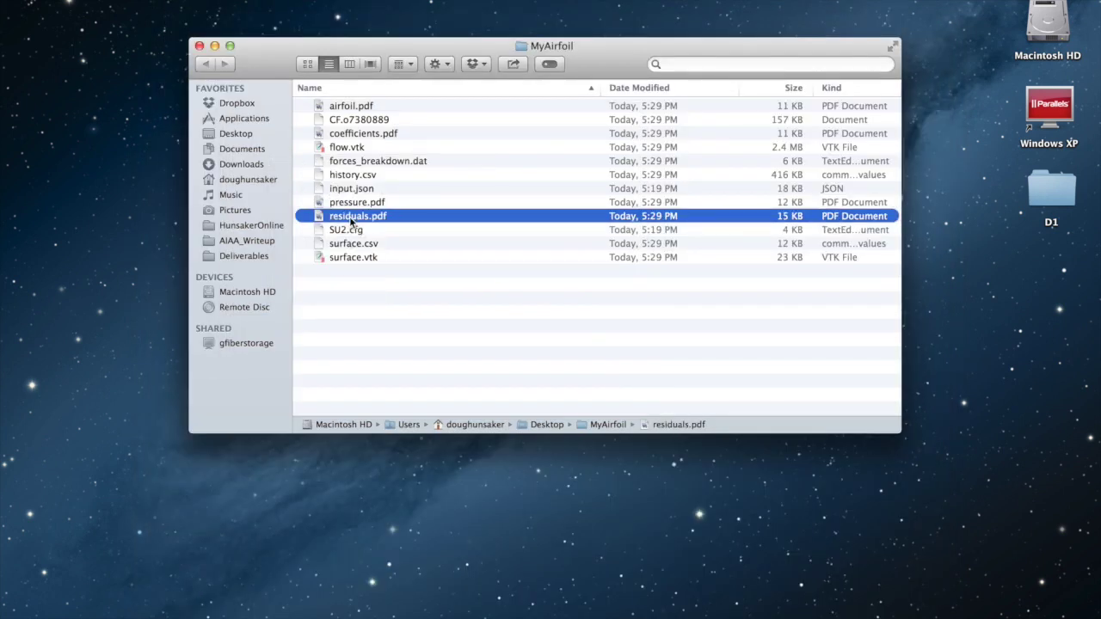
pyautogui.press('space')
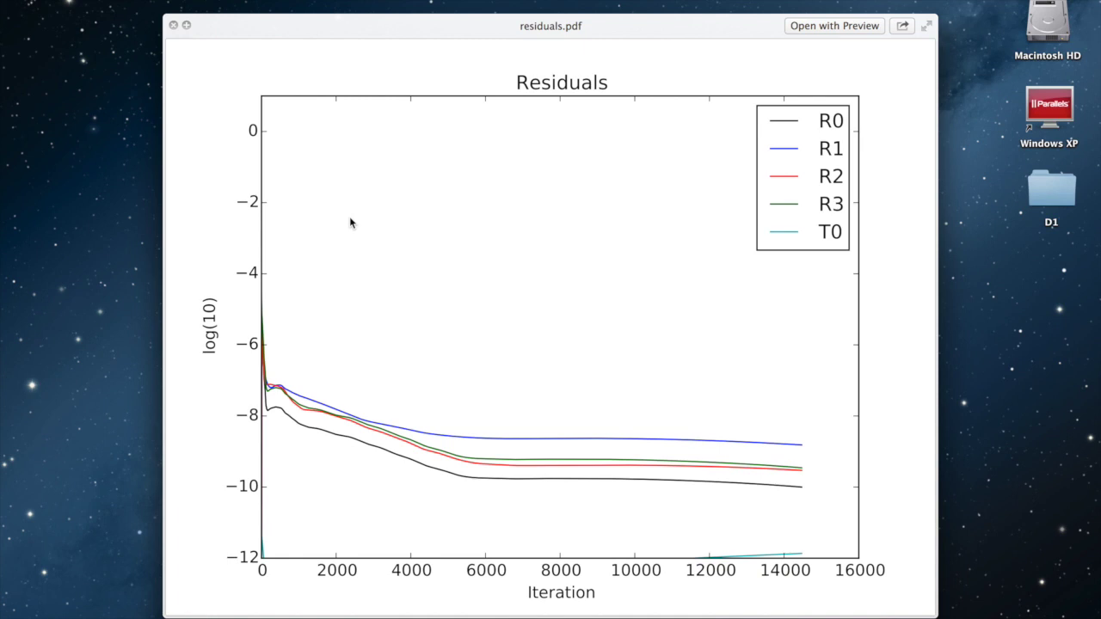
pyautogui.click(174, 26)
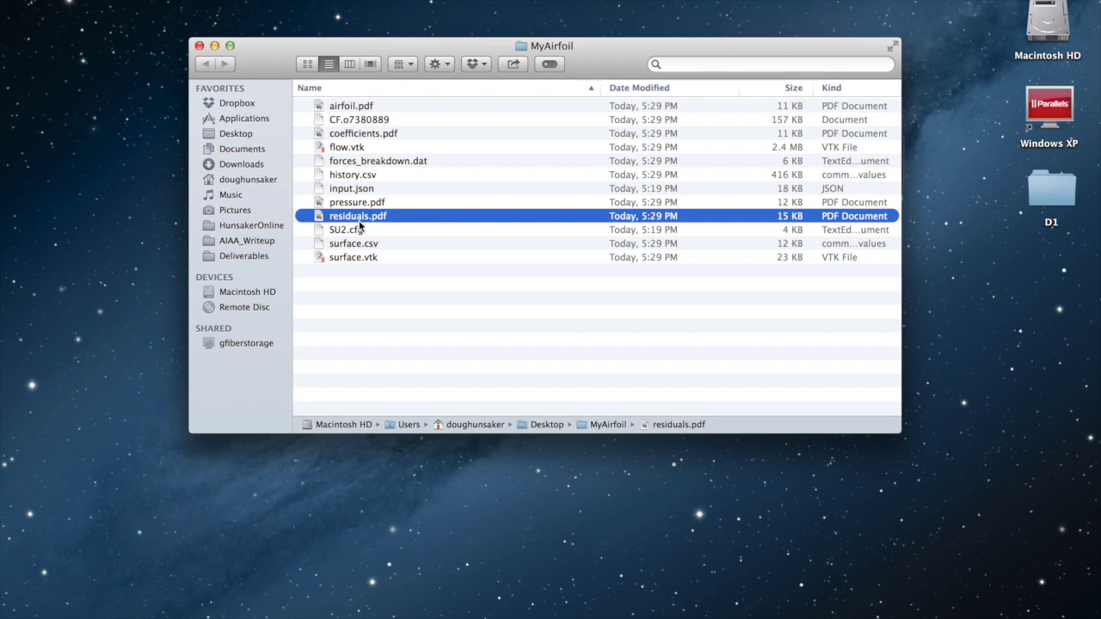
# Step: Open history.csv in Excel, plot CLift and CDrag against Iteration as a marked scatter chart, and reposition and enlarge it
pyautogui.doubleClick(348, 175)
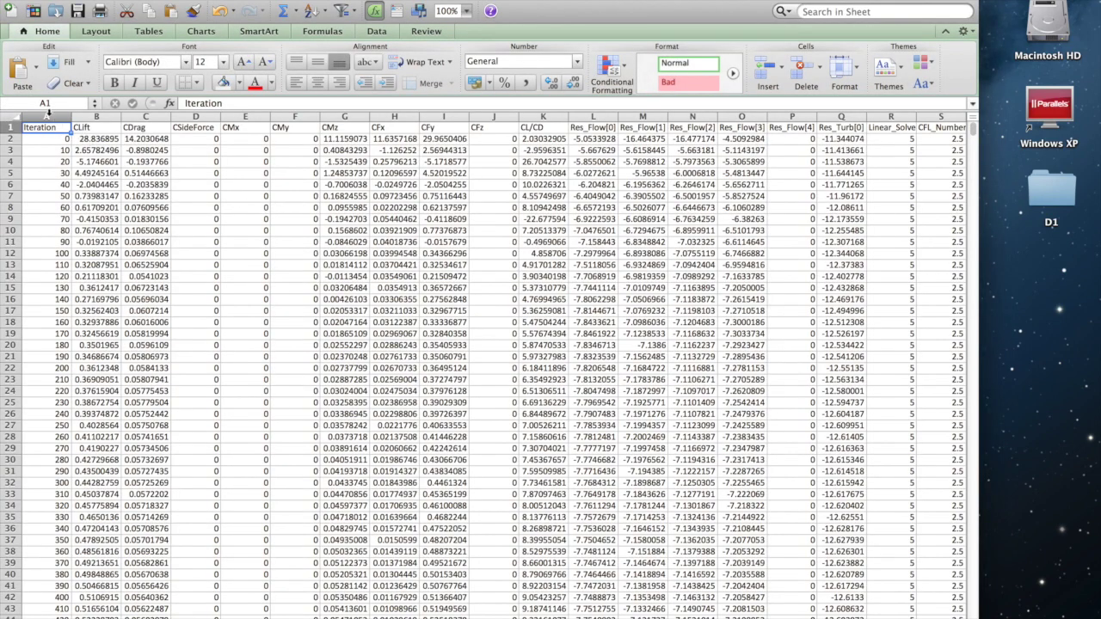
pyautogui.moveTo(47, 116); pyautogui.dragTo(142, 116)
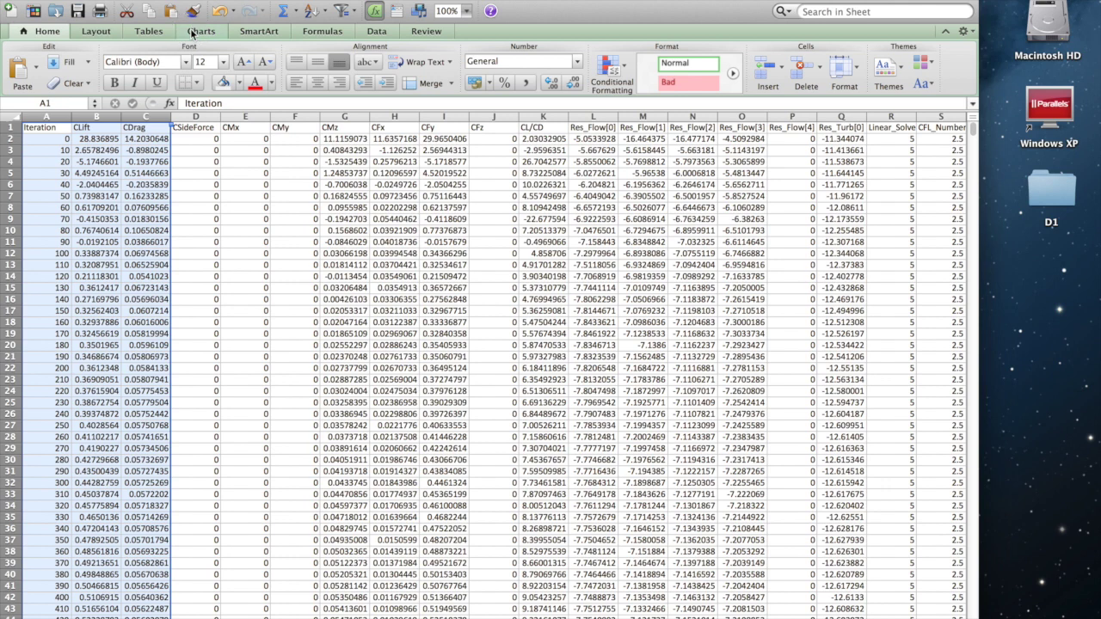
pyautogui.click(193, 32)
pyautogui.click(215, 68)
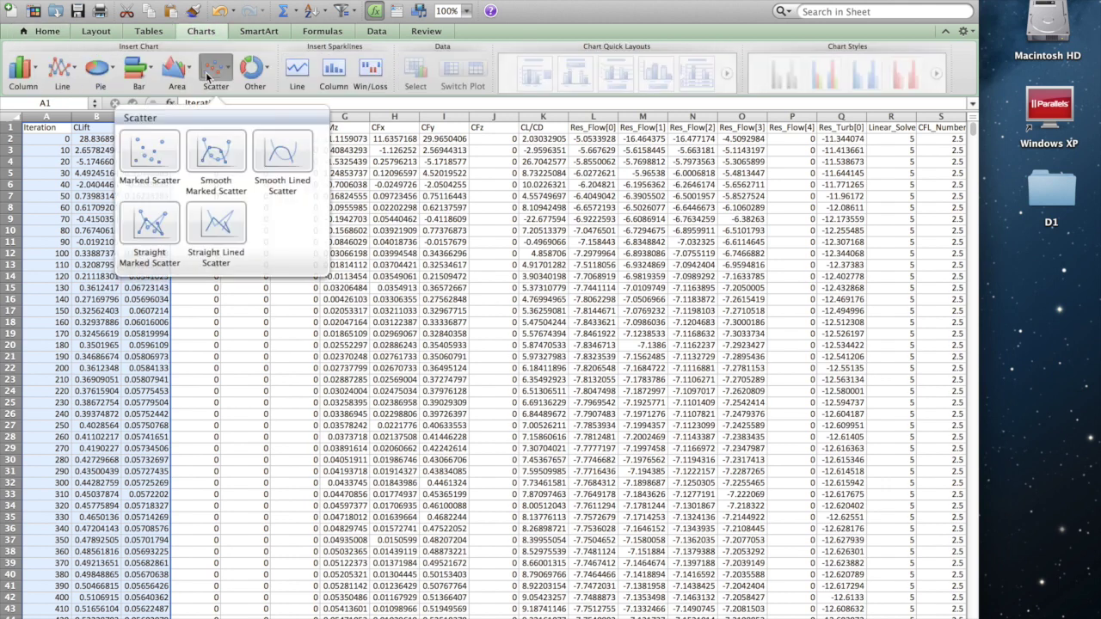
pyautogui.click(138, 153)
pyautogui.moveTo(607, 327); pyautogui.dragTo(453, 203)
pyautogui.moveTo(491, 336); pyautogui.dragTo(571, 425)
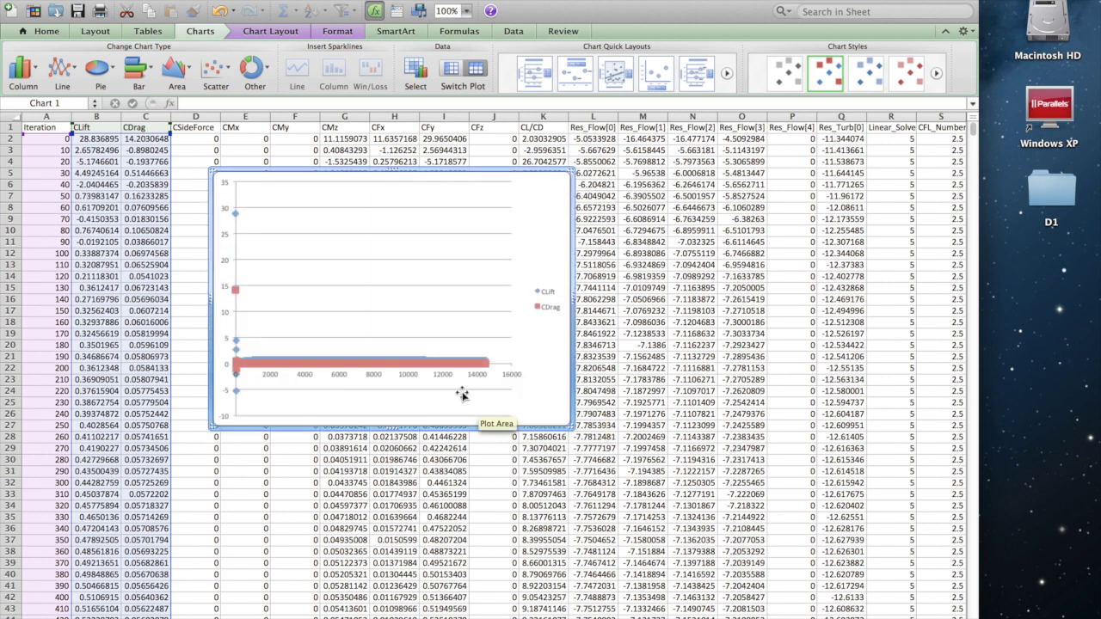
# Step: Set the chart's vertical axis scale to a minimum of 0 and a maximum of 2
pyautogui.click(225, 289)
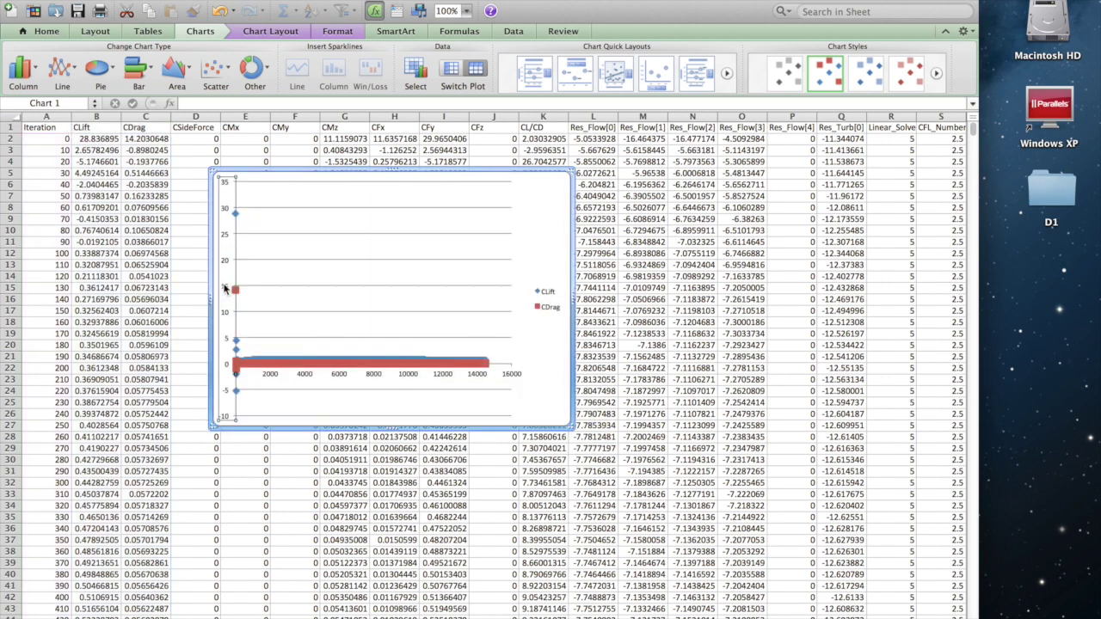
pyautogui.rightClick(225, 289)
pyautogui.click(267, 403)
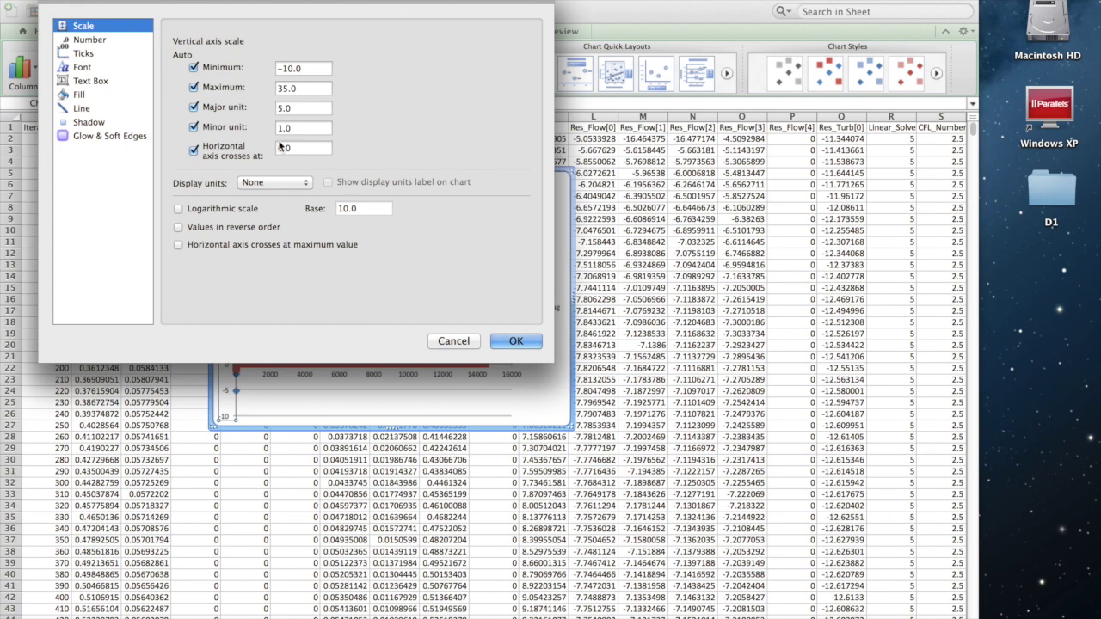
pyautogui.moveTo(309, 68); pyautogui.dragTo(240, 68)
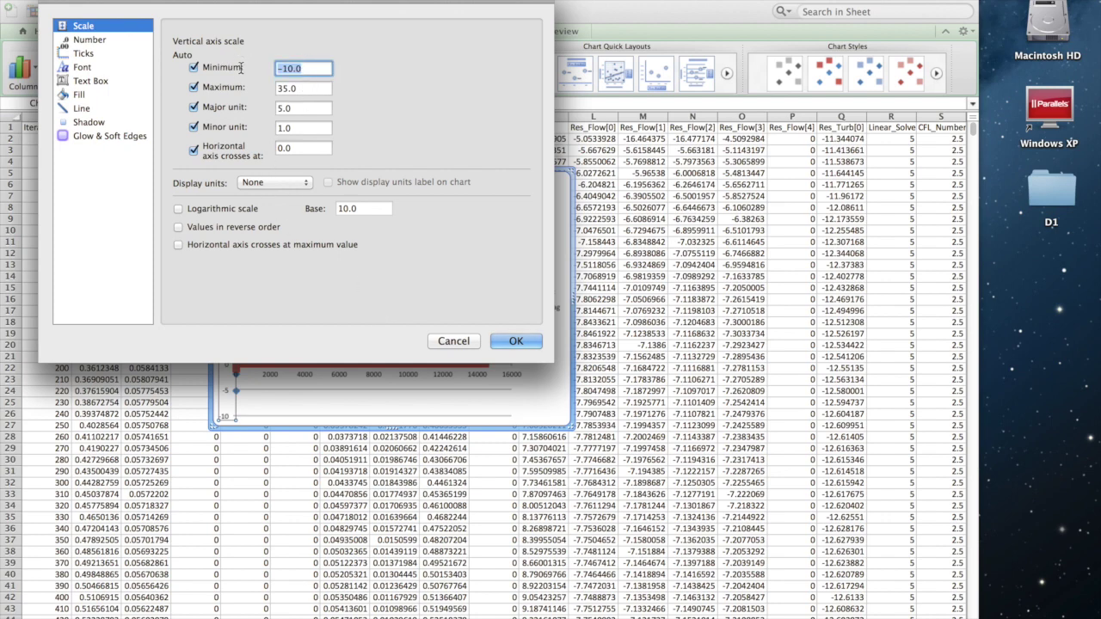
pyautogui.write('0')
pyautogui.press('Tab')
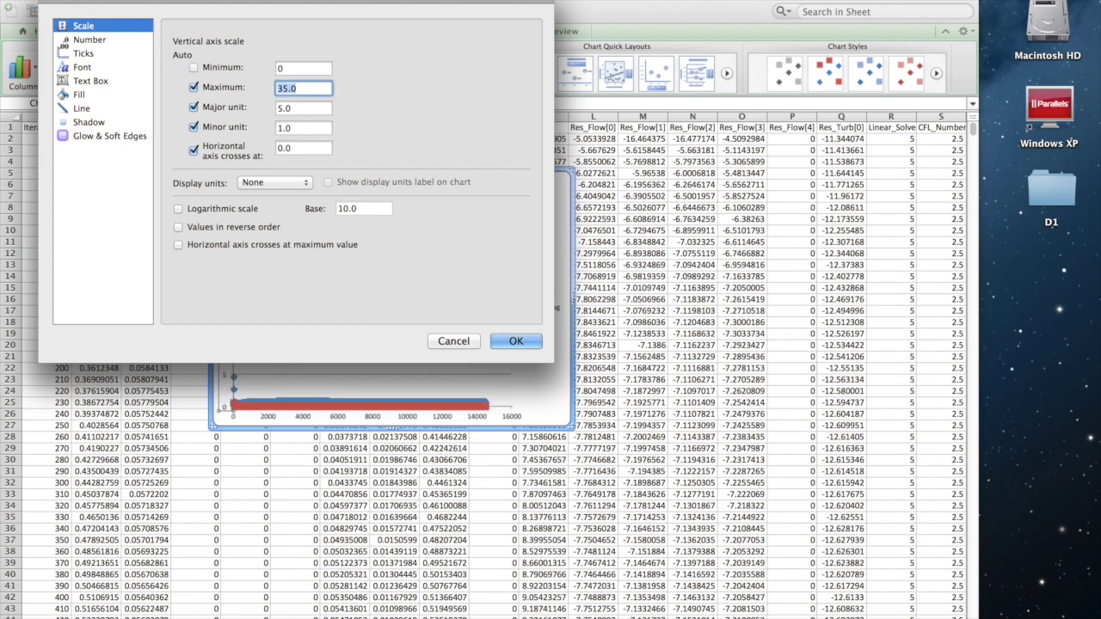
pyautogui.write('2')
pyautogui.press('Tab')
pyautogui.click(515, 340)
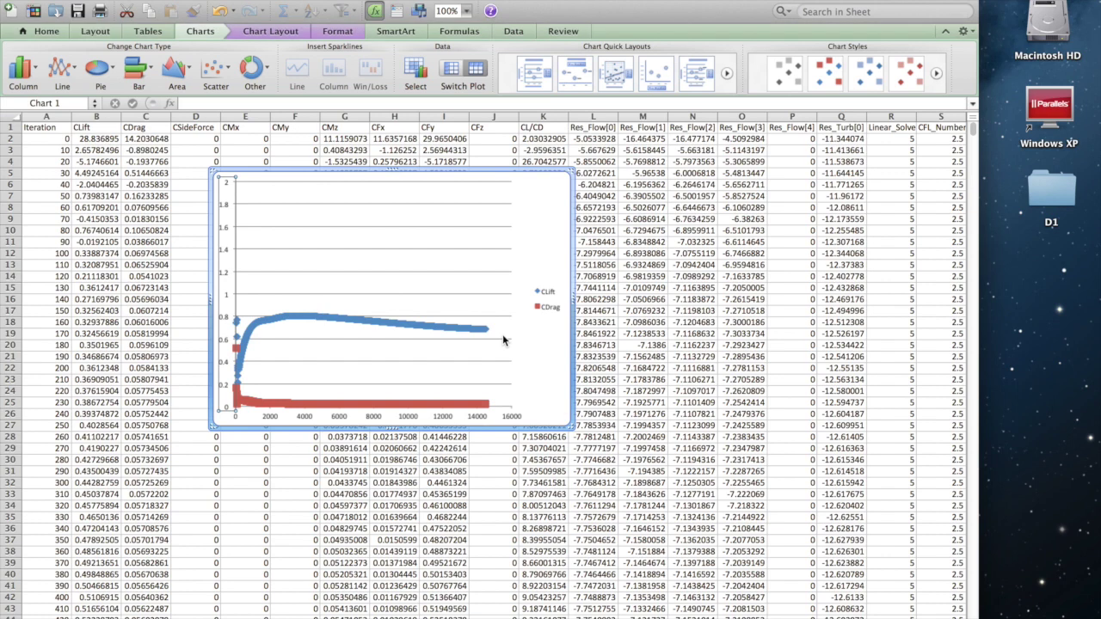
# Step: Delete the lift and drag scatter chart from the history sheet
pyautogui.click(555, 198)
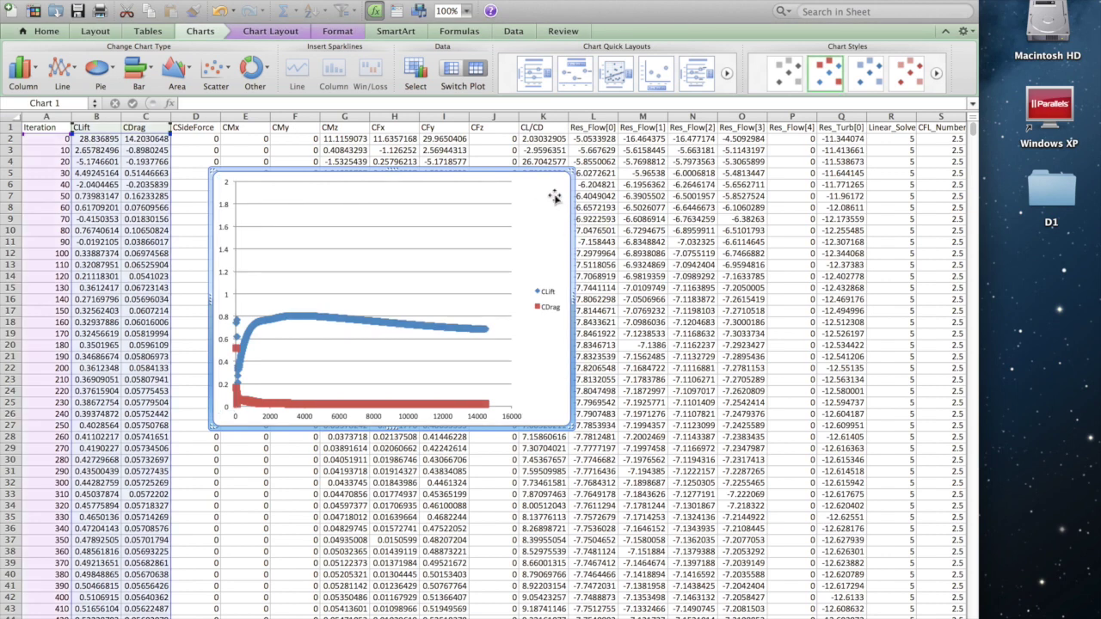
pyautogui.press('Delete')
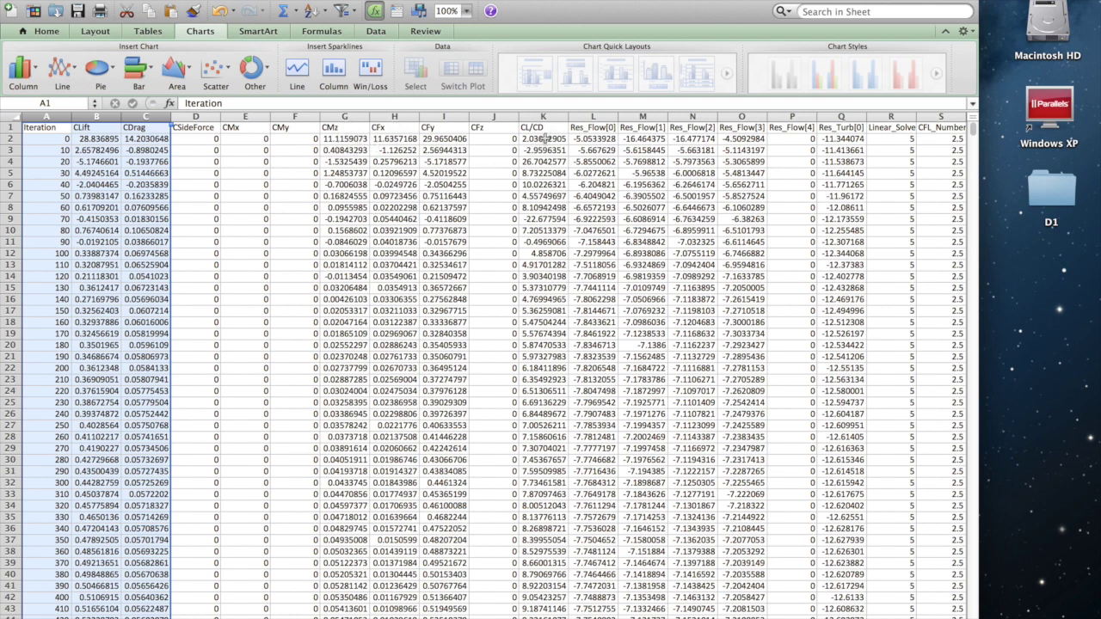
# Step: Examine the Res_Flow[0] to Res_Flow[3] residual columns, and close history.csv without saving changes
pyautogui.click(593, 127)
pyautogui.click(637, 127)
pyautogui.click(711, 128)
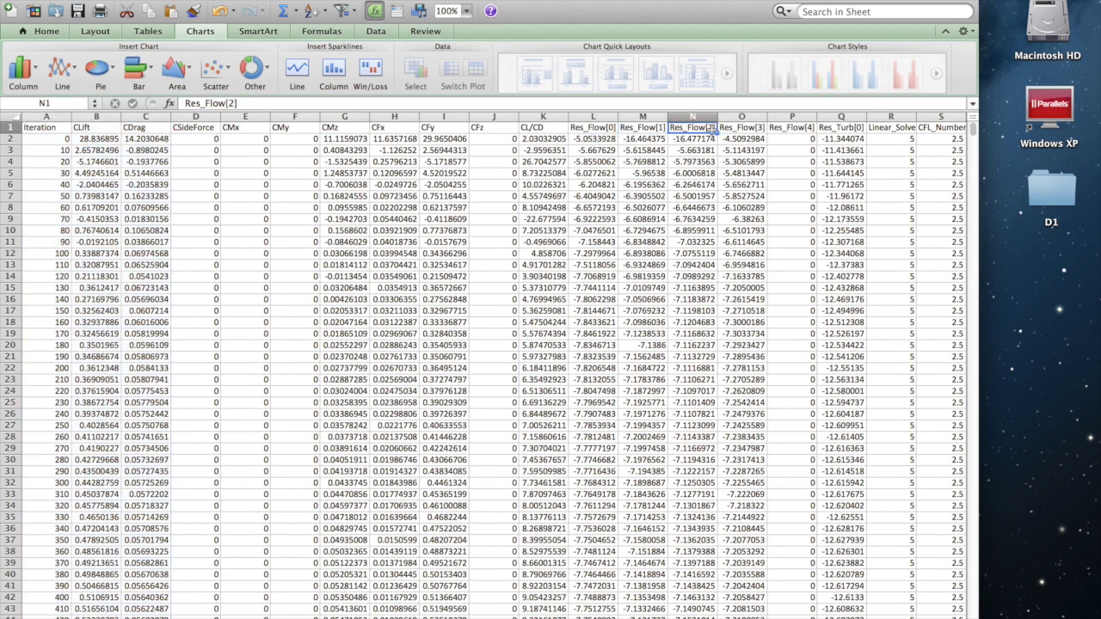
pyautogui.click(743, 128)
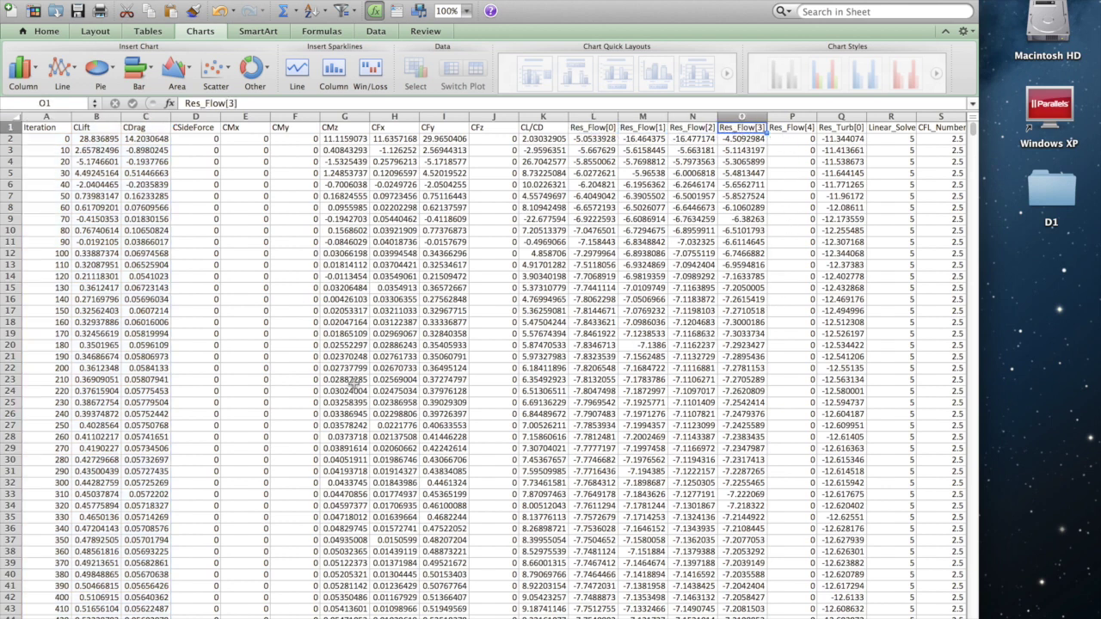
pyautogui.press('super+w')
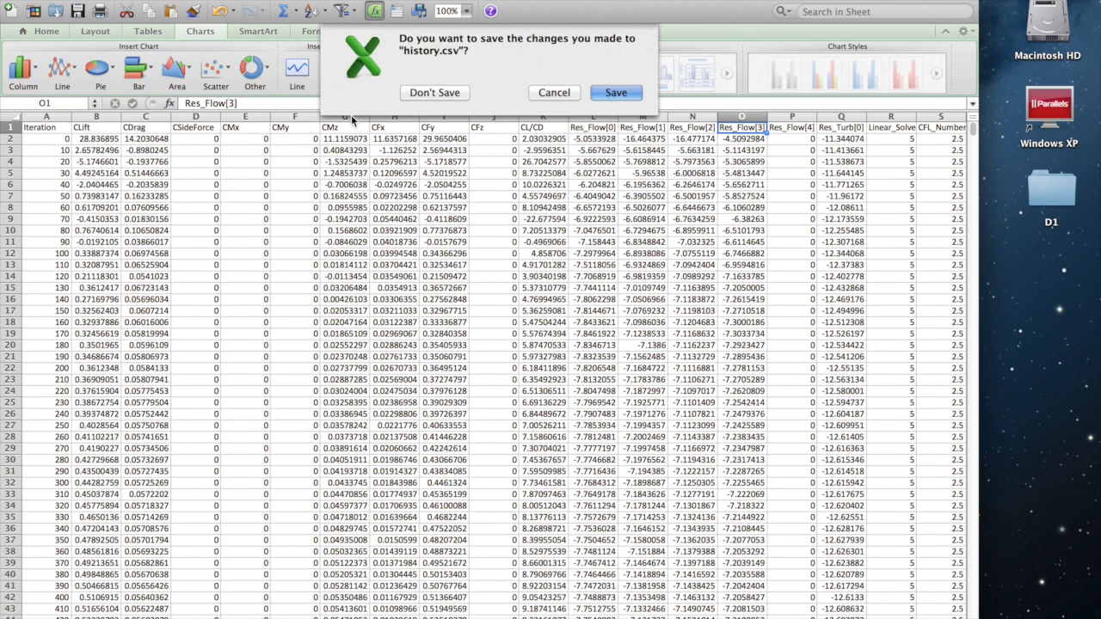
pyautogui.click(435, 92)
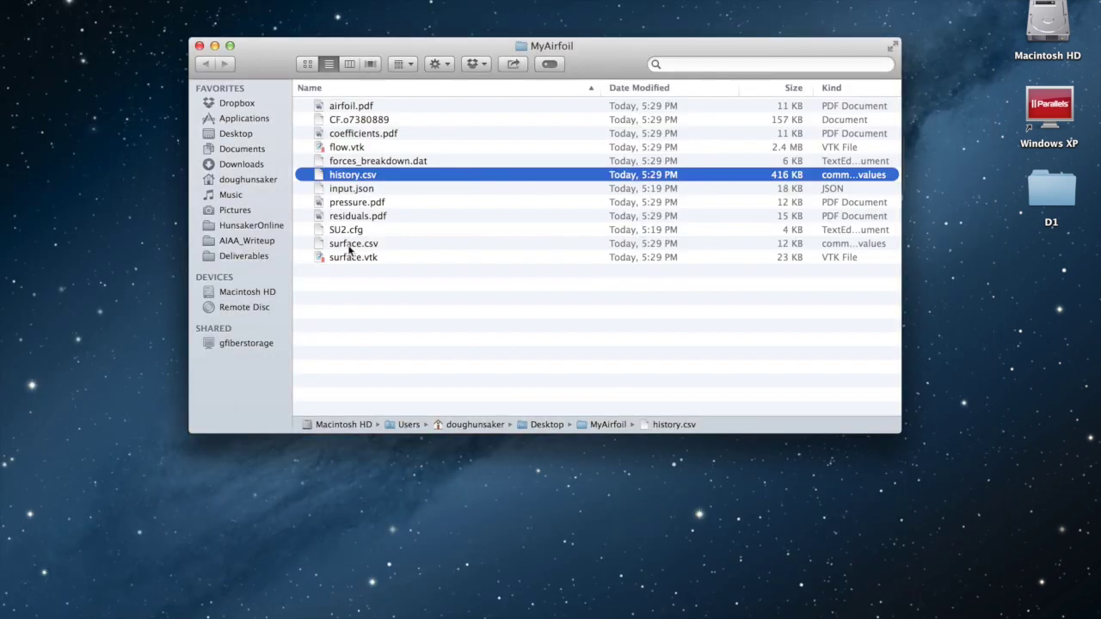
# Step: Plot Pressure_Coefficient against x_coord from surface.csv as an enlarged marked scatter chart, and close the file without saving
pyautogui.doubleClick(349, 244)
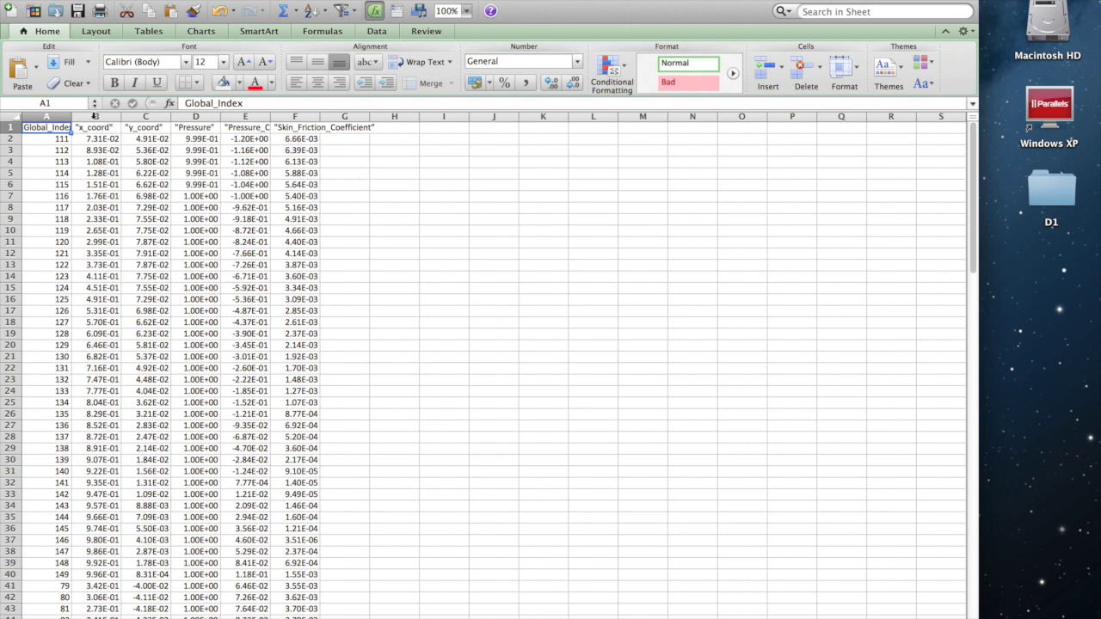
pyautogui.click(95, 117)
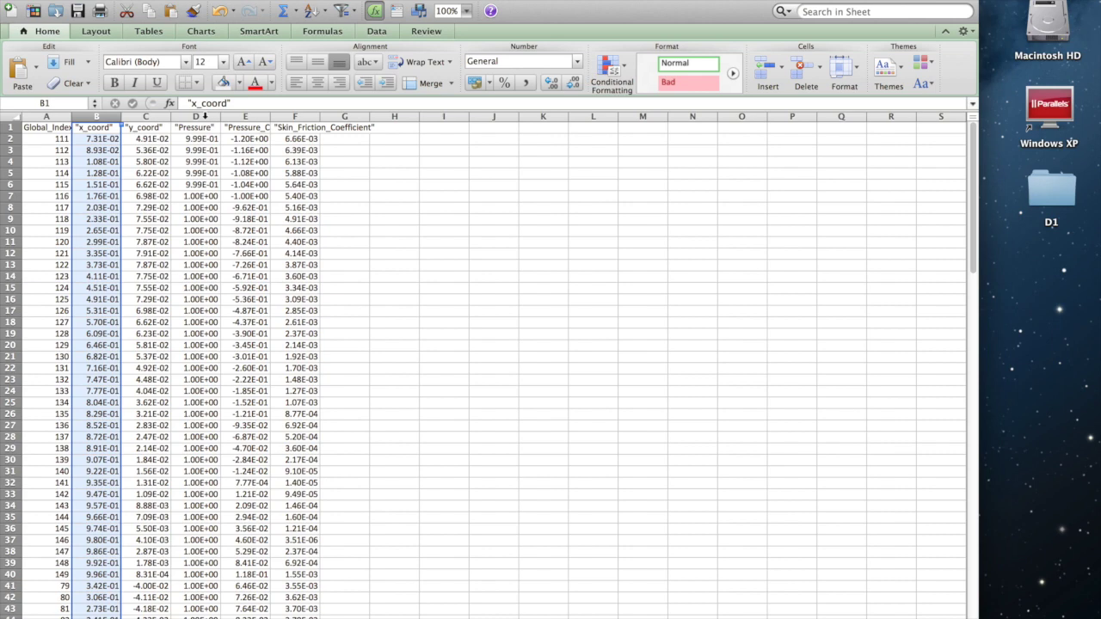
pyautogui.keyDown('super'); pyautogui.click(247, 116); pyautogui.keyUp('super')
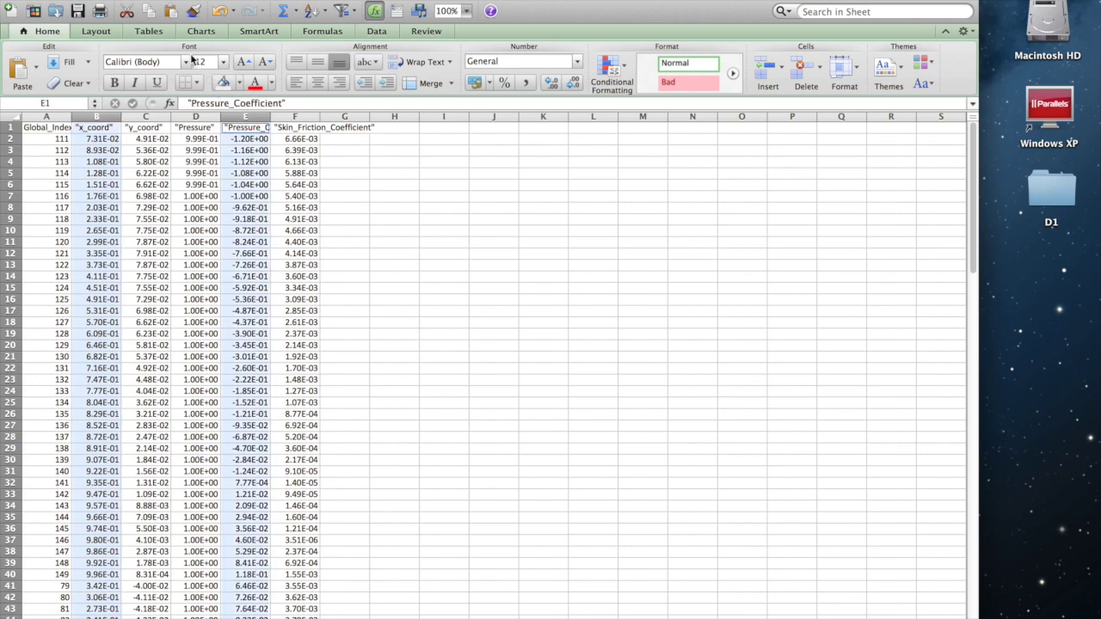
pyautogui.click(215, 31)
pyautogui.click(215, 69)
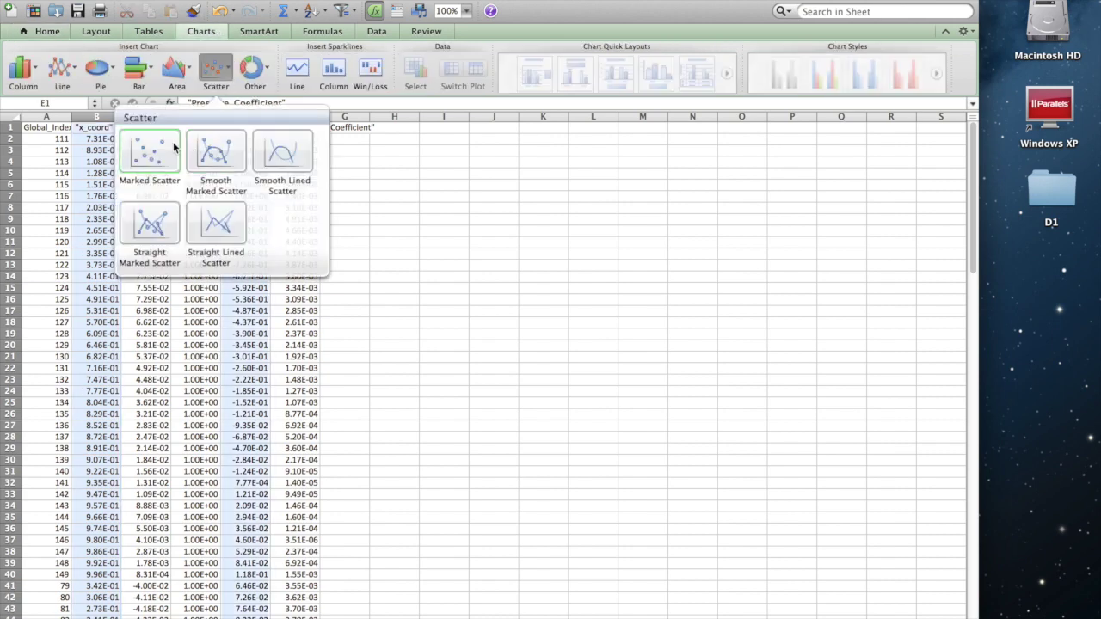
pyautogui.click(150, 151)
pyautogui.moveTo(596, 290); pyautogui.dragTo(564, 166)
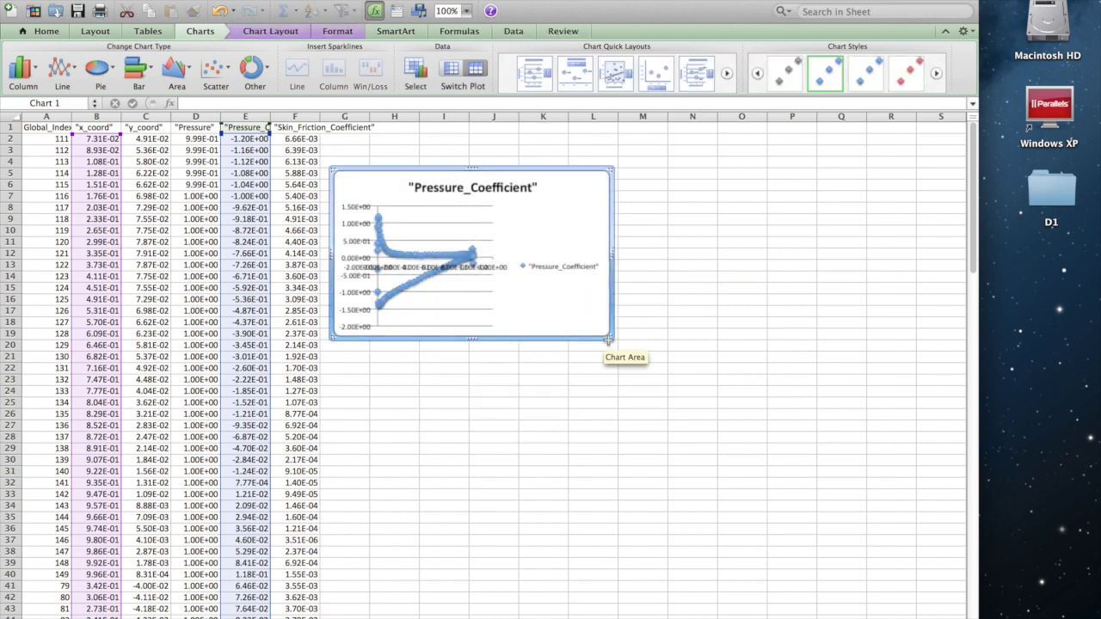
pyautogui.moveTo(609, 336); pyautogui.dragTo(812, 512)
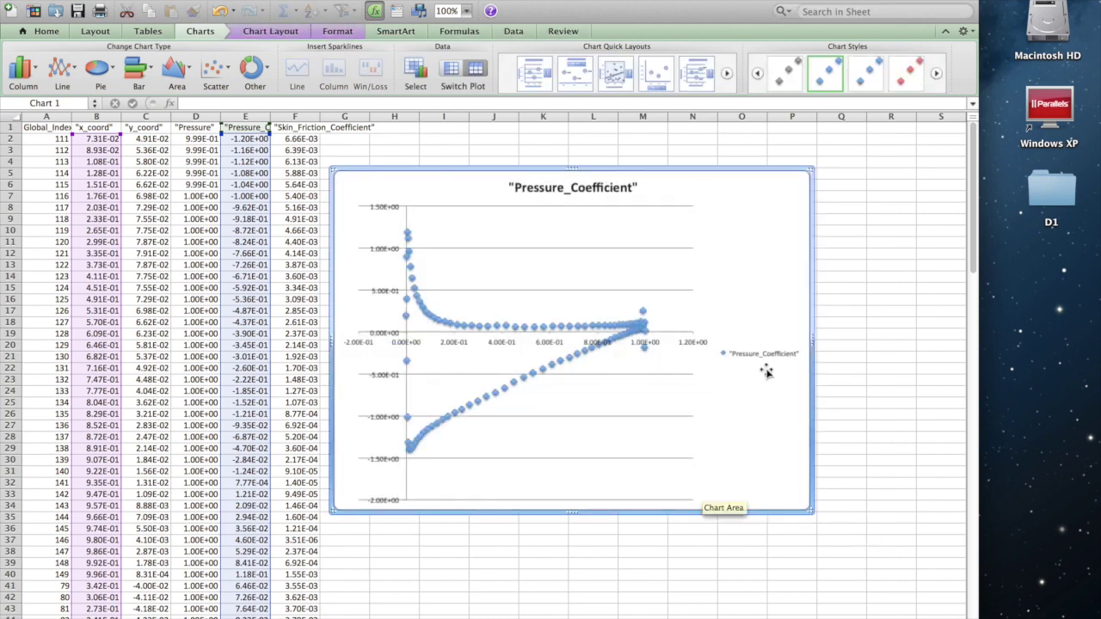
pyautogui.press('super+w')
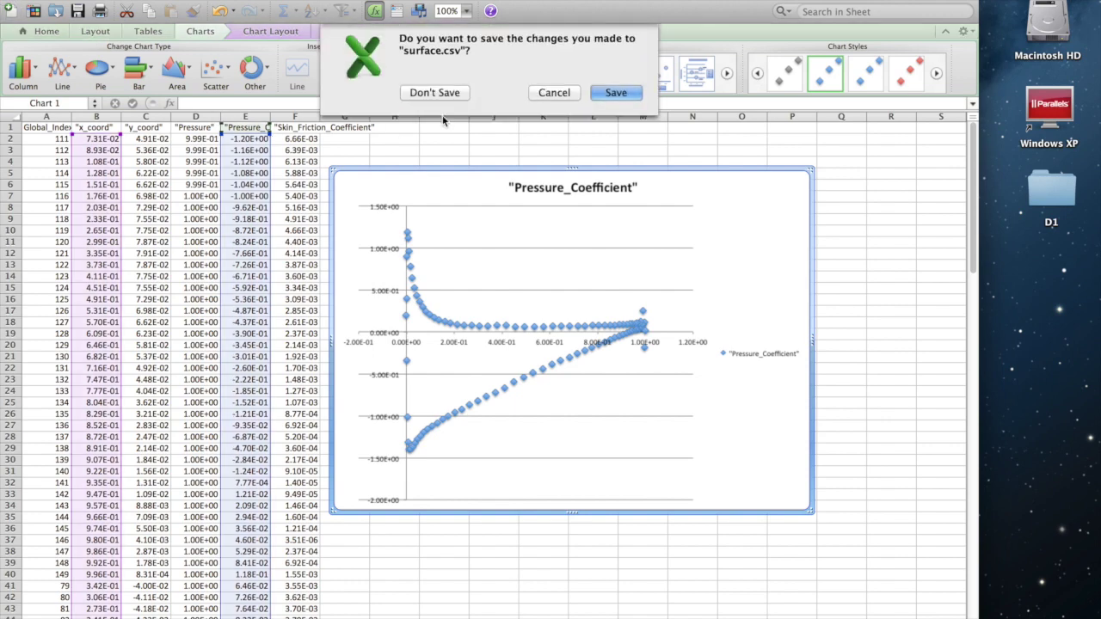
pyautogui.click(435, 89)
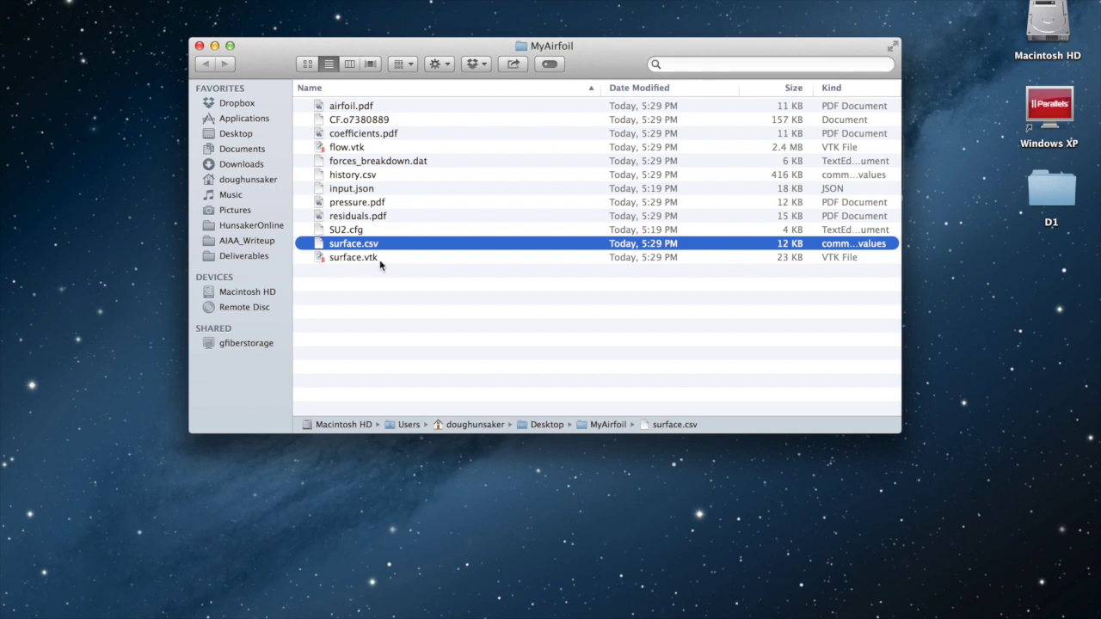
# Step: Open flow.vtk from the MyAirfoil folder in ParaView with the suggested reader and apply it to display the flow field
pyautogui.click(345, 147)
pyautogui.rightClick(345, 148)
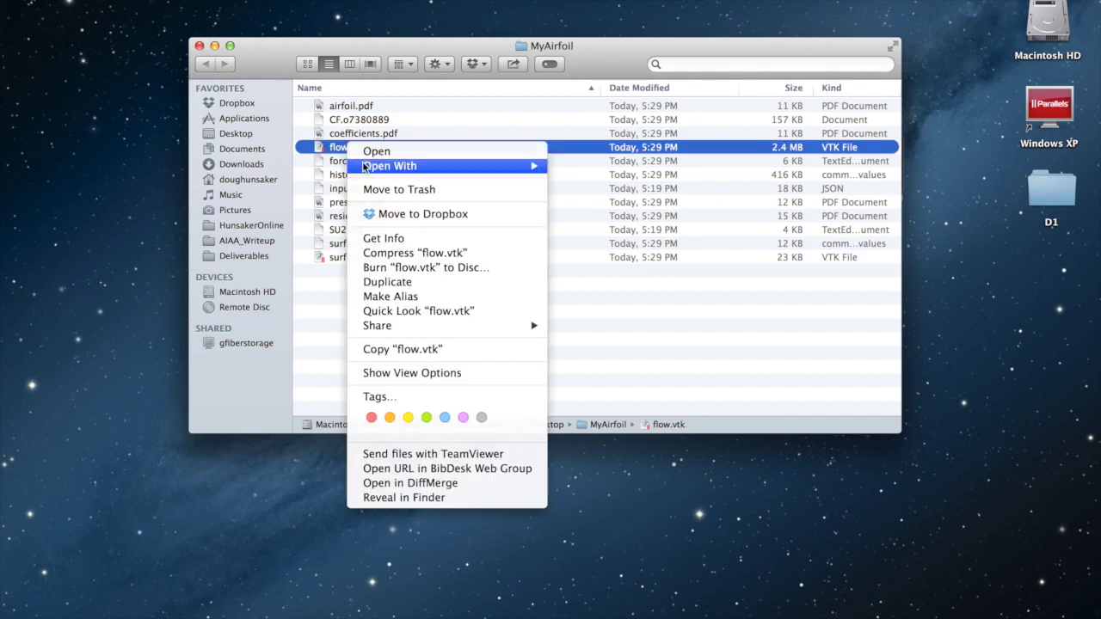
pyautogui.click(585, 184)
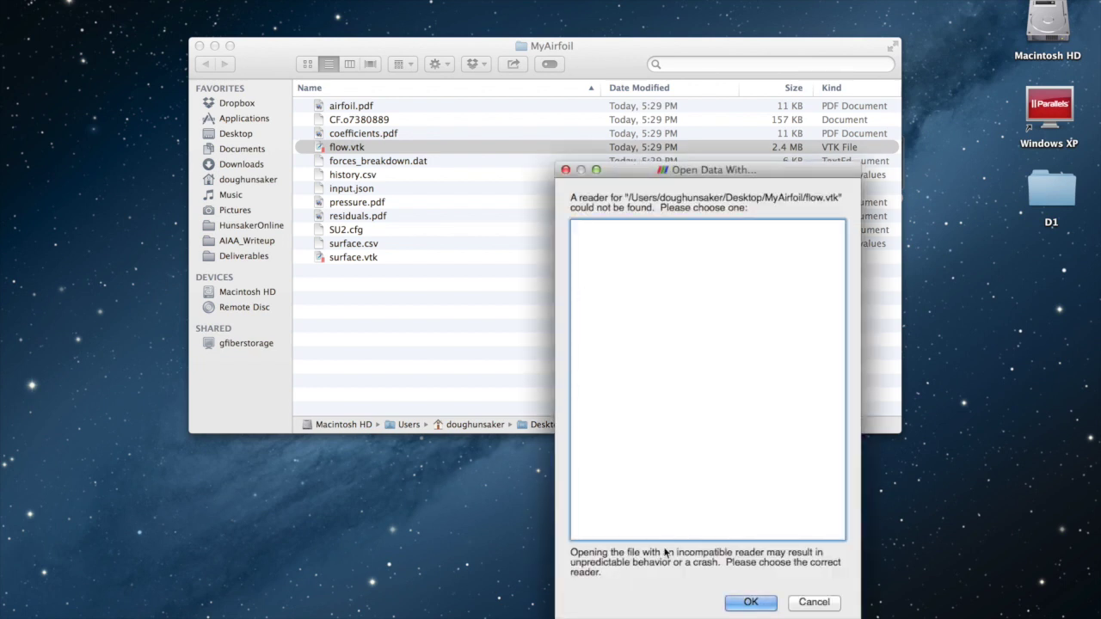
pyautogui.click(751, 602)
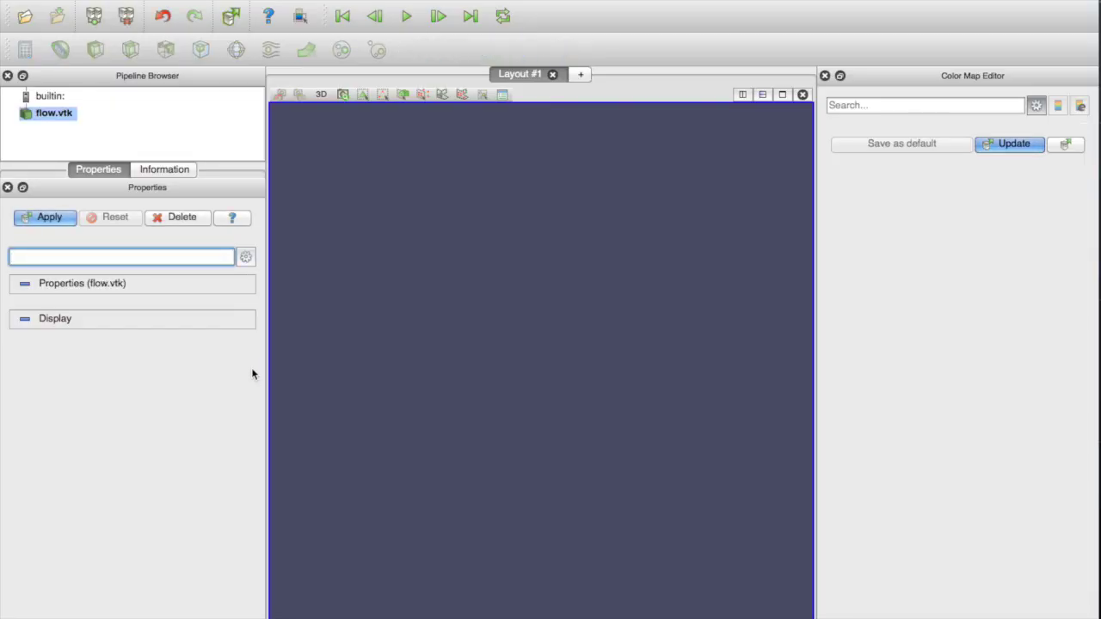
pyautogui.click(49, 218)
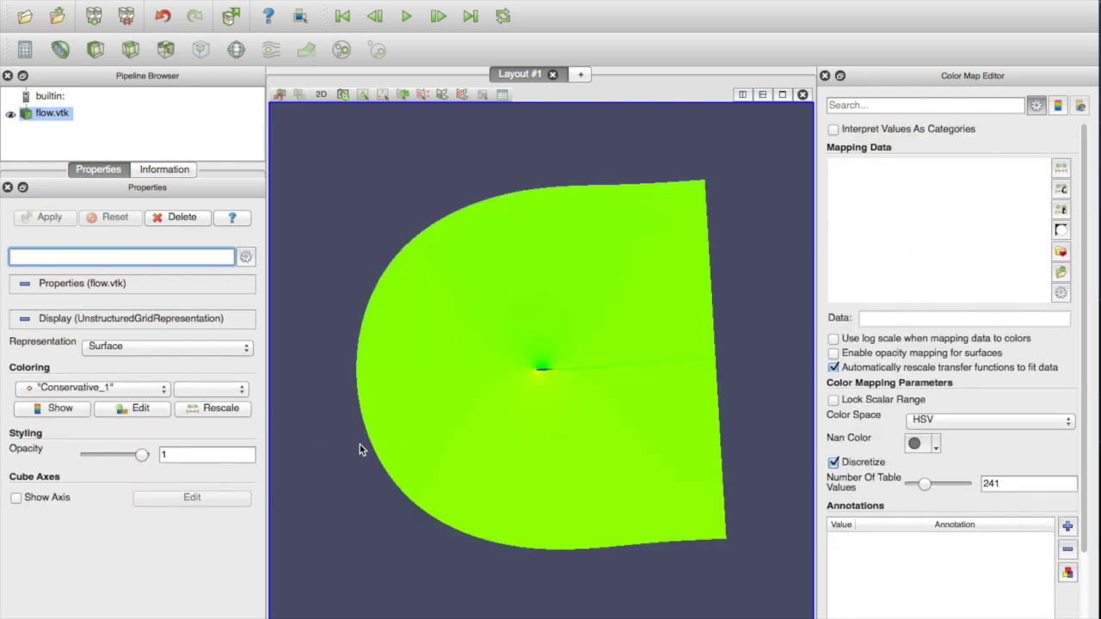
# Step: Color the flow field by Mach and view the contours close up around the airfoil
pyautogui.click(94, 389)
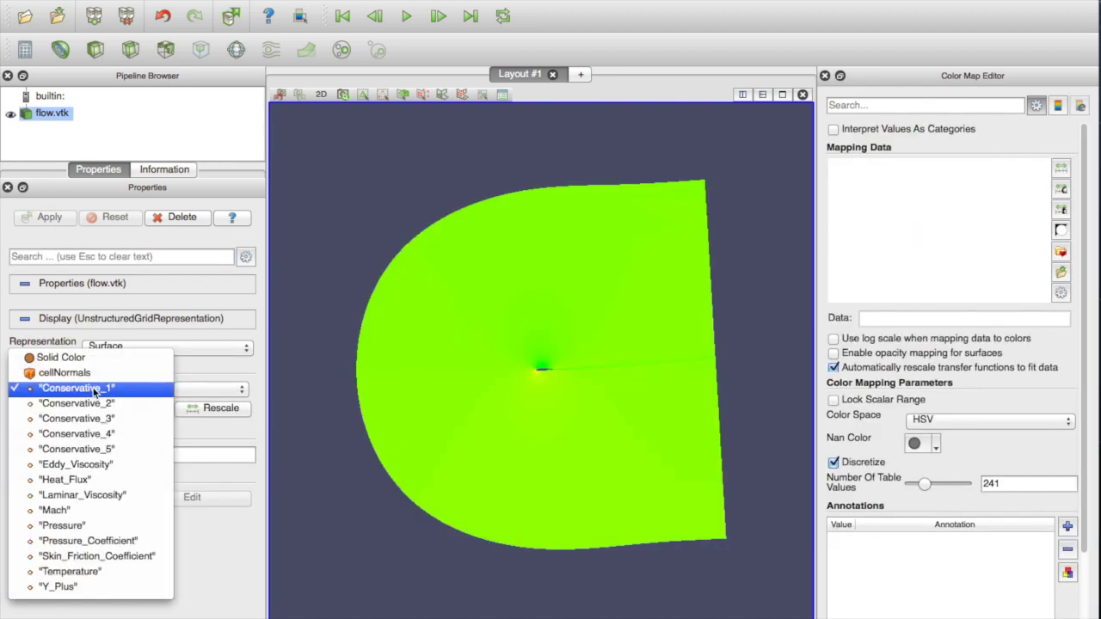
pyautogui.click(110, 512)
pyautogui.scroll(10, 534, 398)
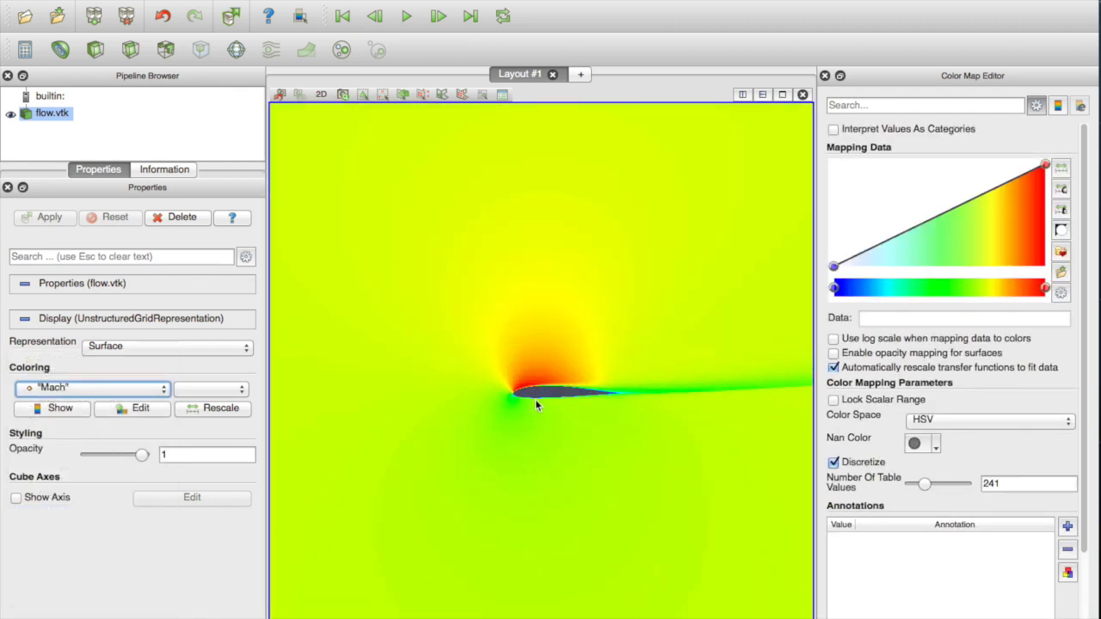
pyautogui.scroll(4, 537, 419)
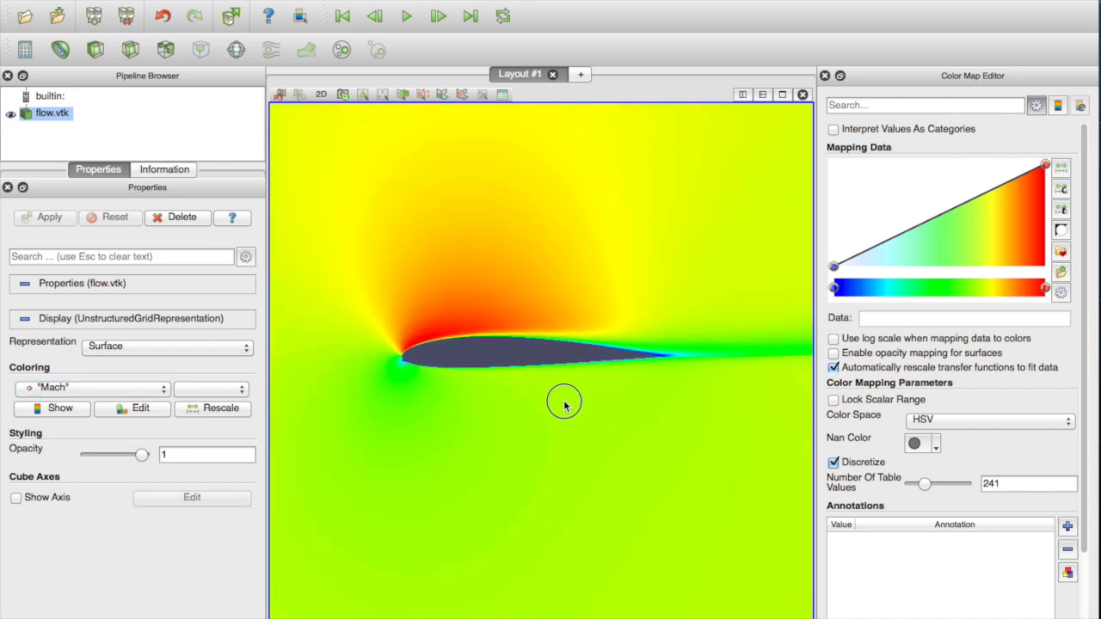
# Step: View the flow around the airfoil colored by Eddy_Viscosity and by Pressure_Coefficient
pyautogui.click(98, 390)
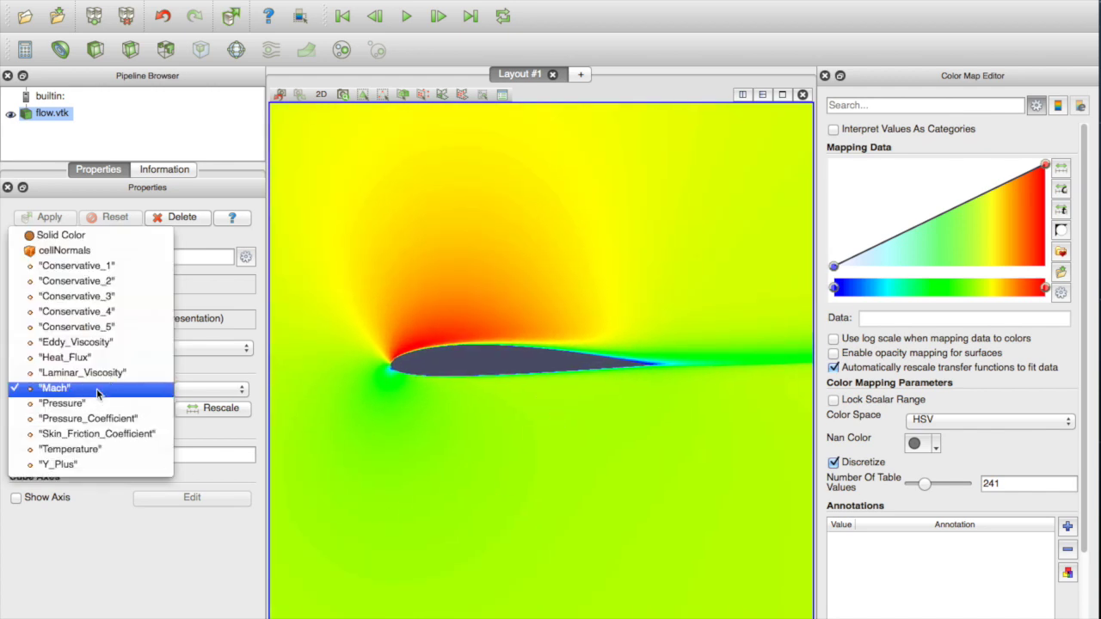
pyautogui.click(98, 342)
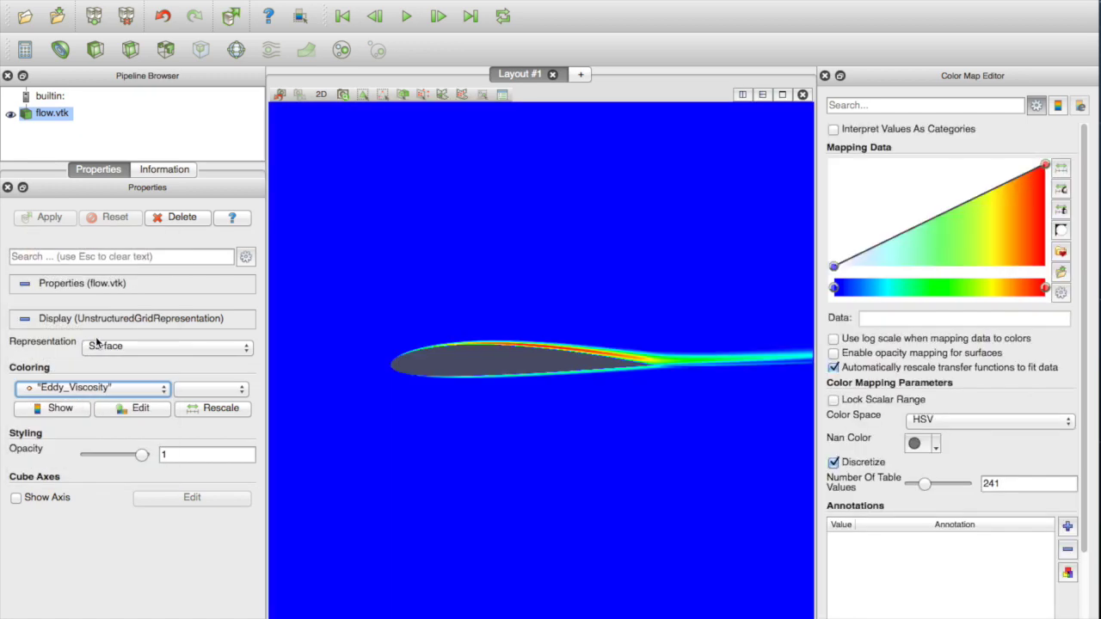
pyautogui.click(67, 390)
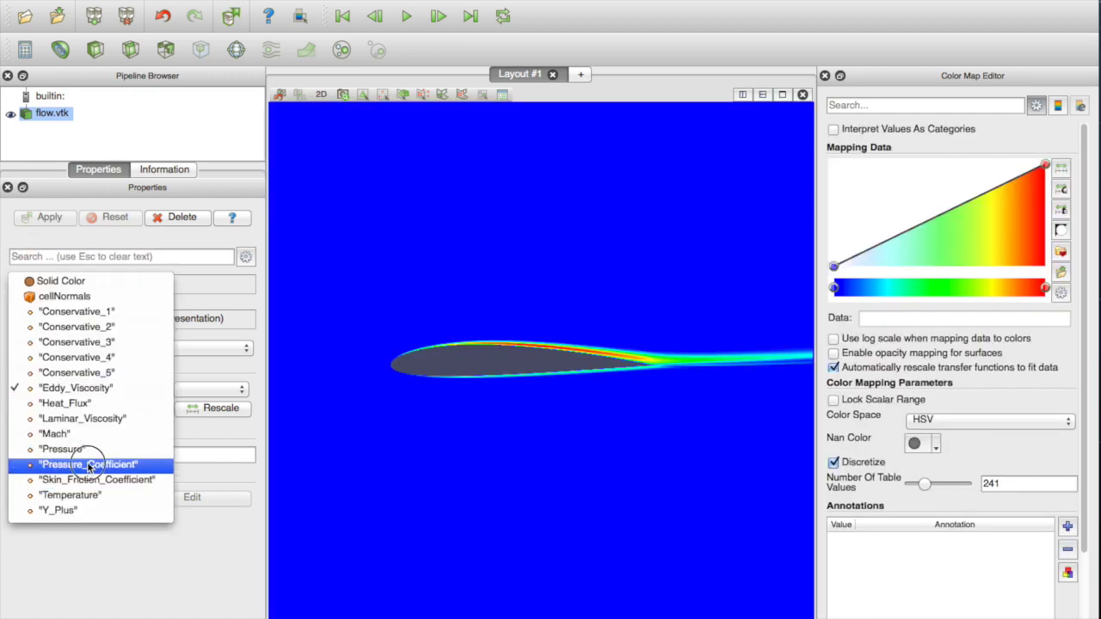
pyautogui.click(115, 463)
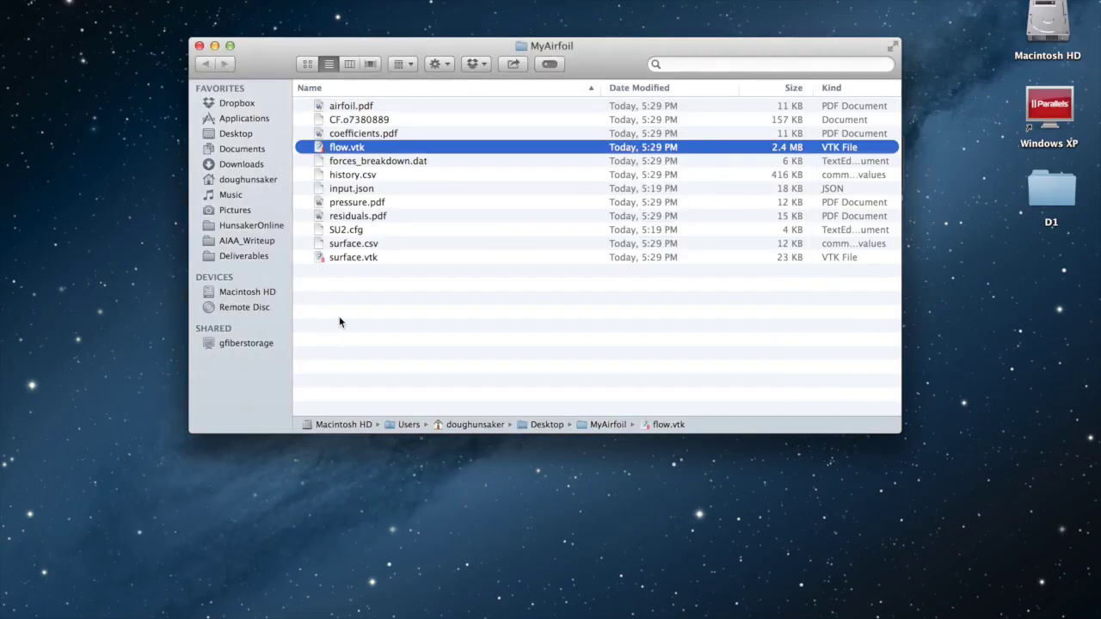
# Step: Open forces_breakdown.dat from the MyAirfoil folder in an enlarged window and go to its Forces breakdown section
pyautogui.click(339, 321)
pyautogui.doubleClick(366, 161)
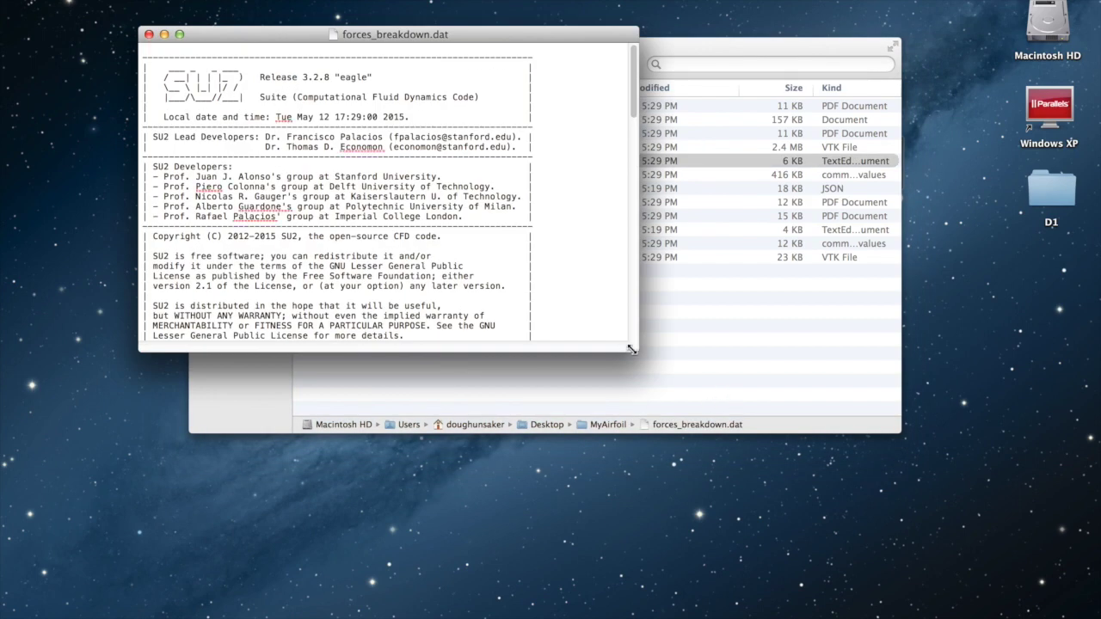
pyautogui.moveTo(630, 349); pyautogui.dragTo(796, 555)
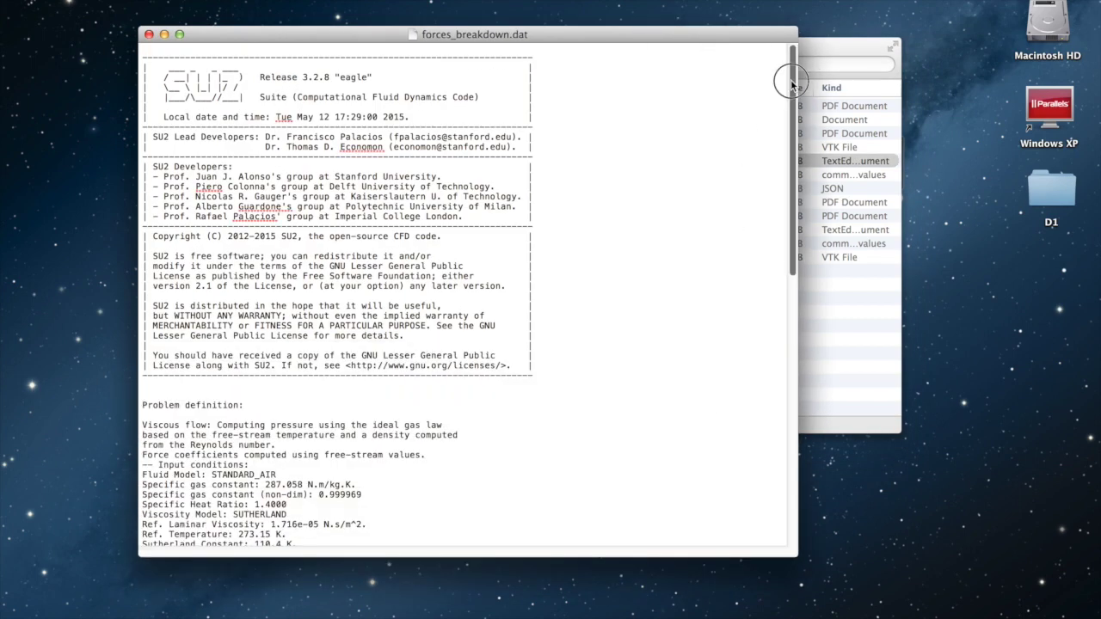
pyautogui.moveTo(792, 84); pyautogui.dragTo(890, 607)
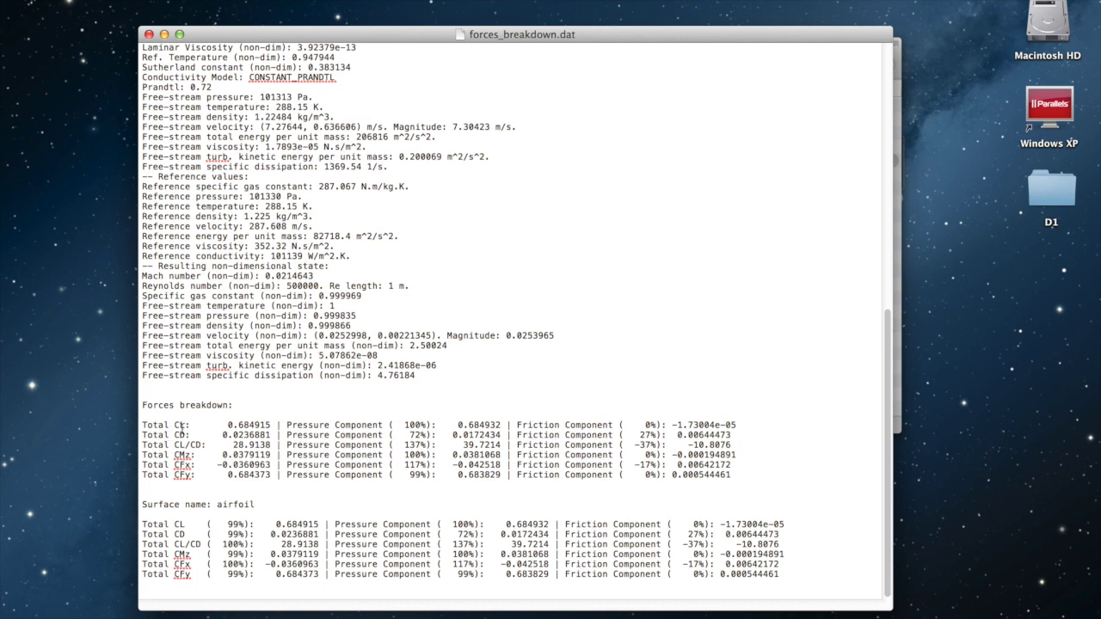
# Step: Examine the total, pressure and friction components of CL and CD in the forces breakdown, and close the file
pyautogui.tripleClick(258, 425)
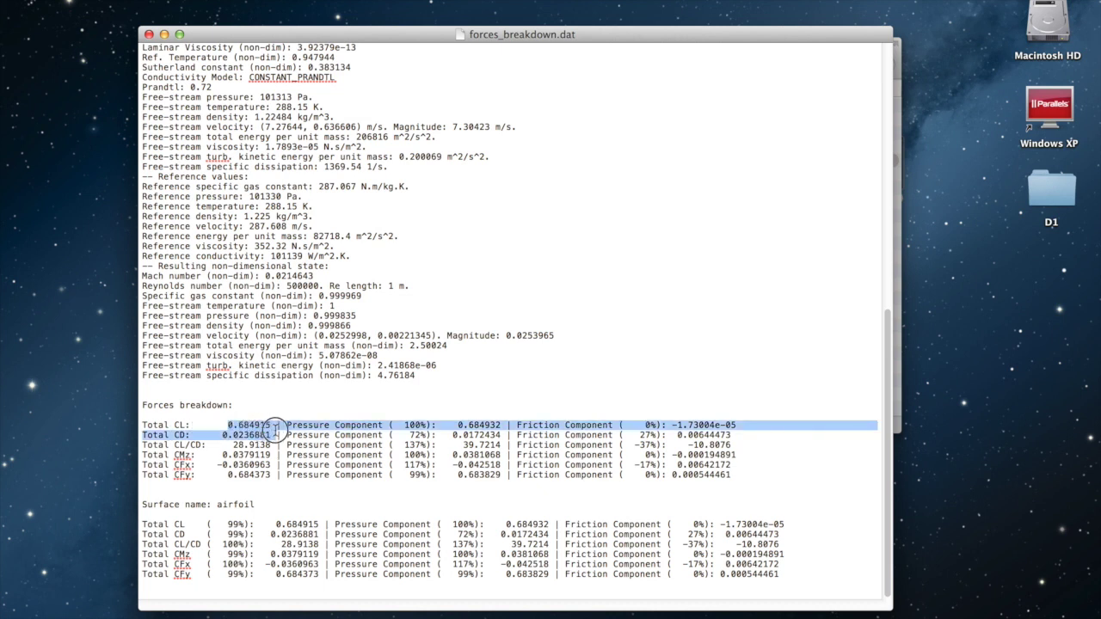
pyautogui.doubleClick(274, 425)
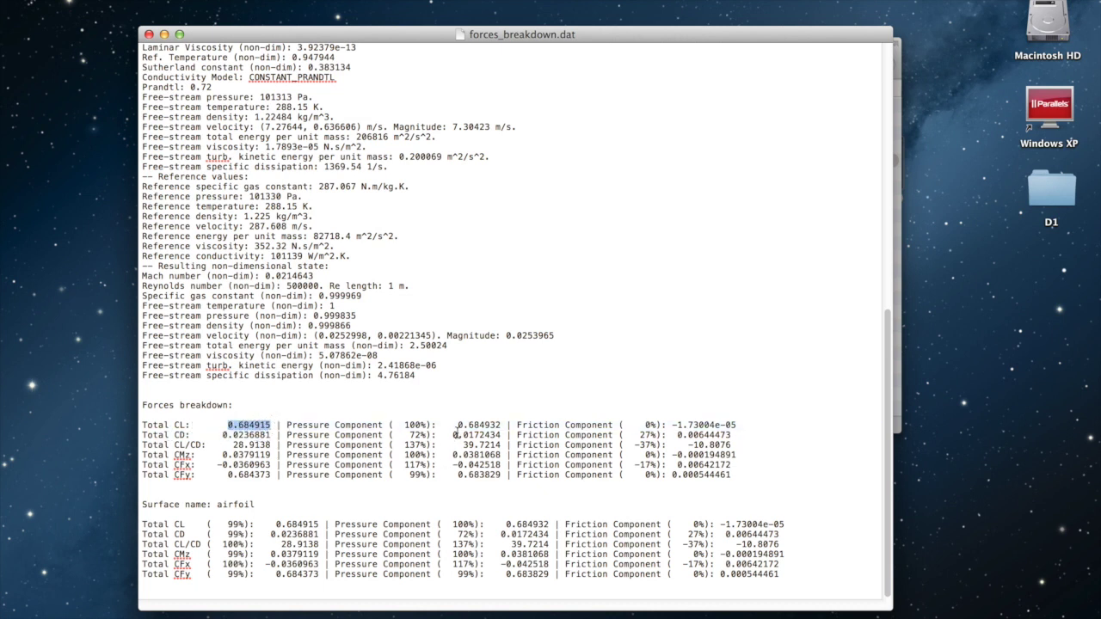
pyautogui.moveTo(457, 425); pyautogui.dragTo(503, 428)
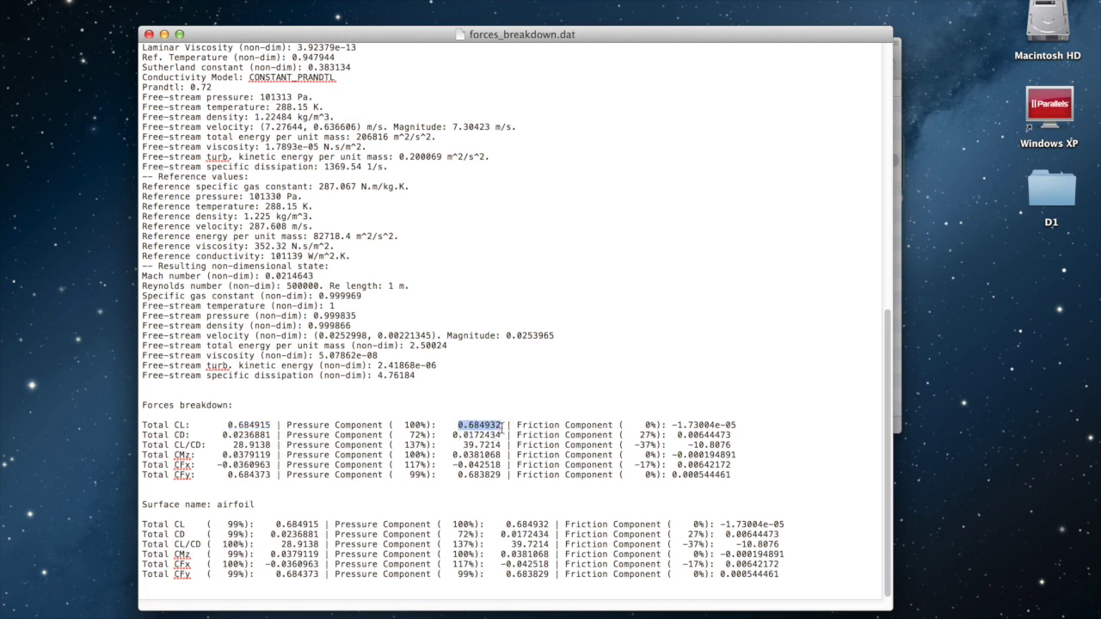
pyautogui.moveTo(674, 425); pyautogui.dragTo(736, 426)
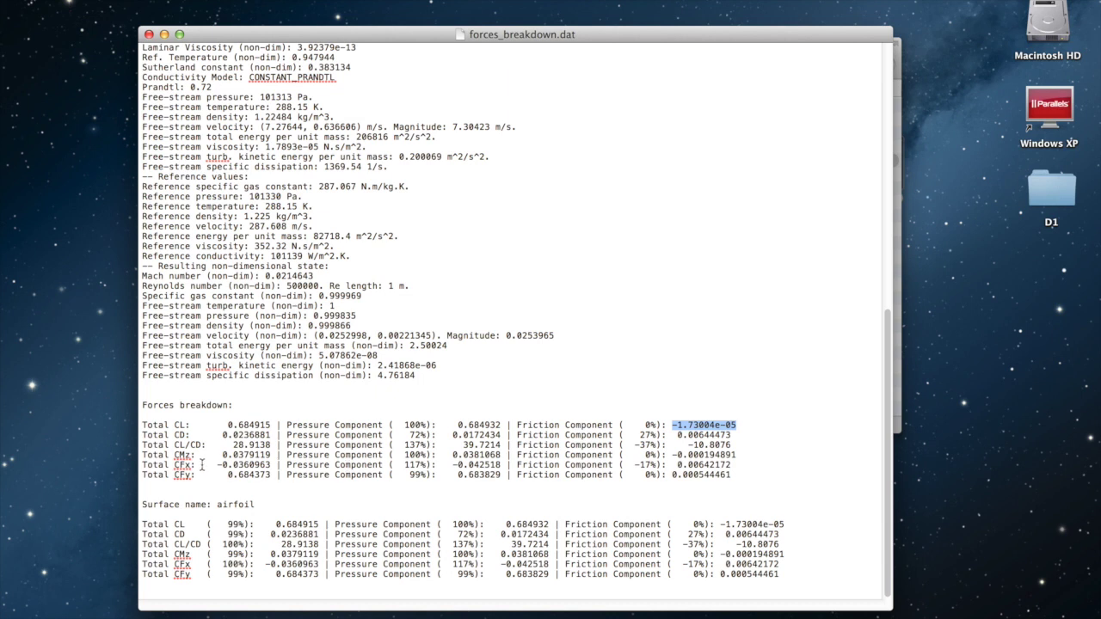
pyautogui.moveTo(222, 435); pyautogui.dragTo(272, 436)
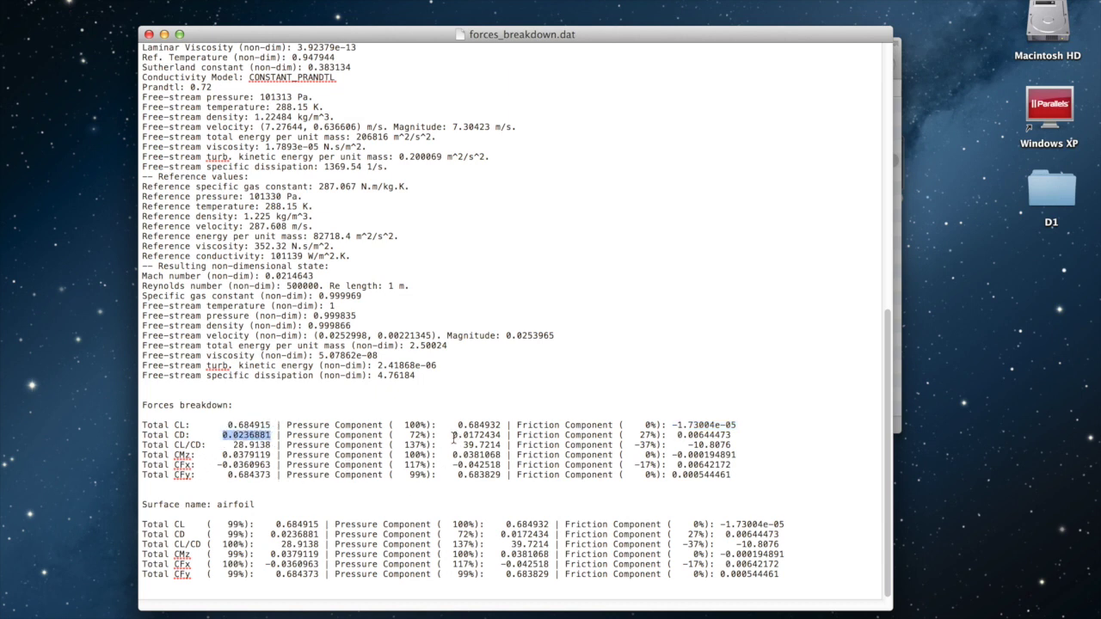
pyautogui.moveTo(450, 435); pyautogui.dragTo(502, 436)
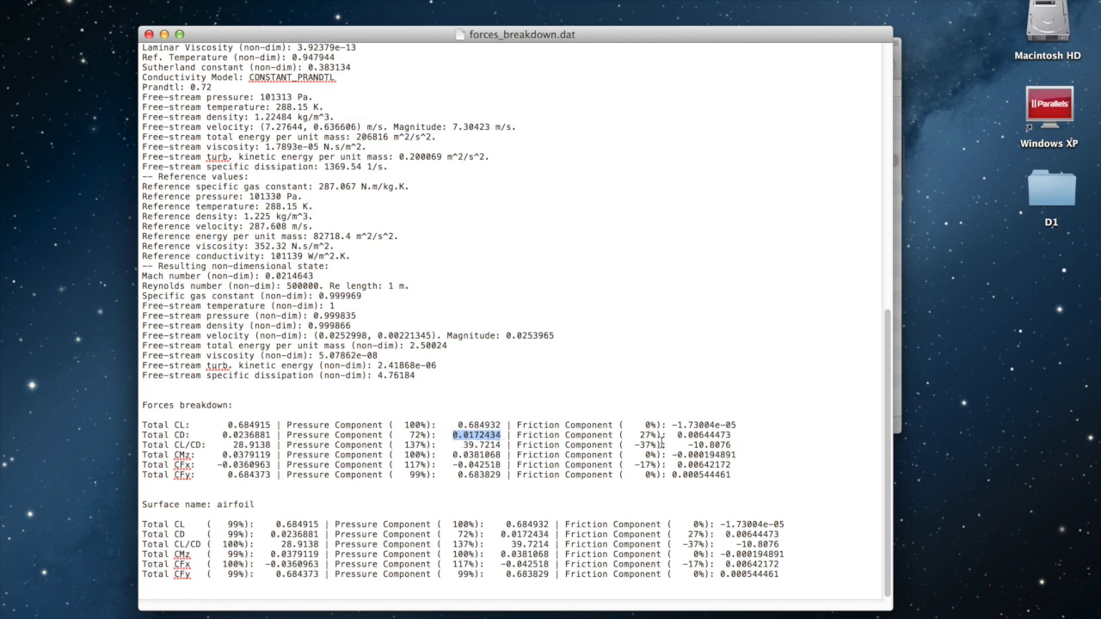
pyautogui.moveTo(405, 433); pyautogui.dragTo(427, 435)
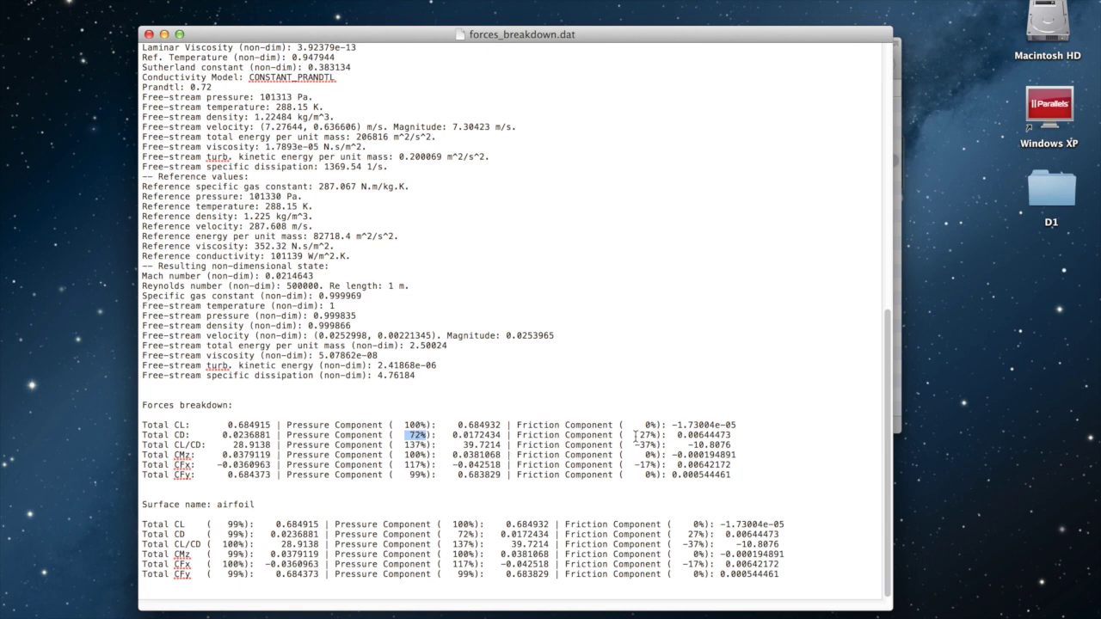
pyautogui.moveTo(638, 435); pyautogui.dragTo(732, 435)
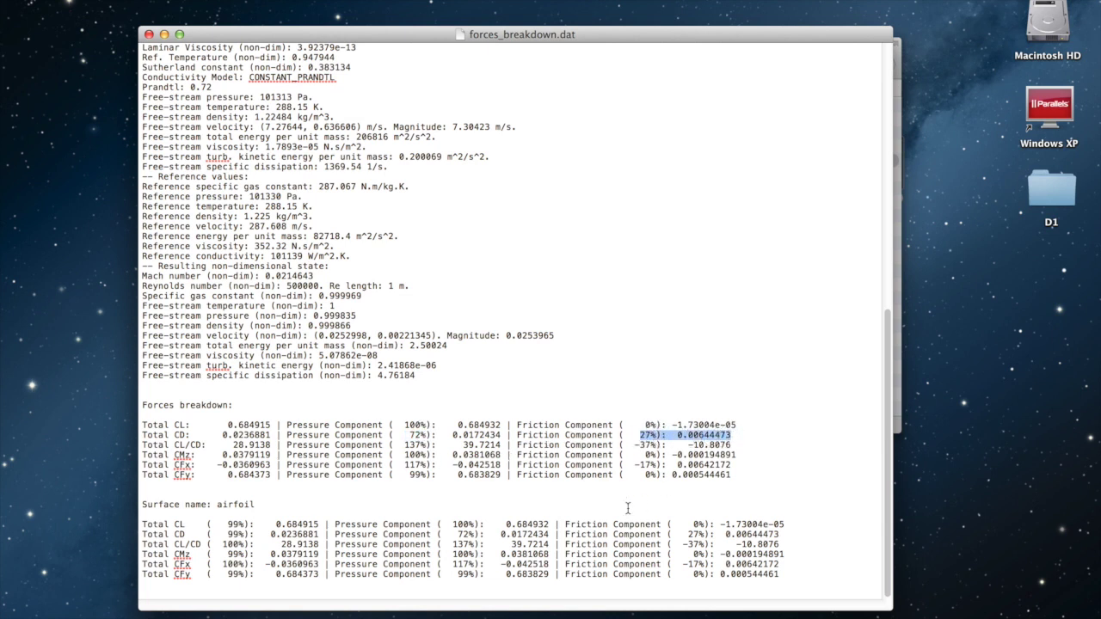
pyautogui.press('super+w')
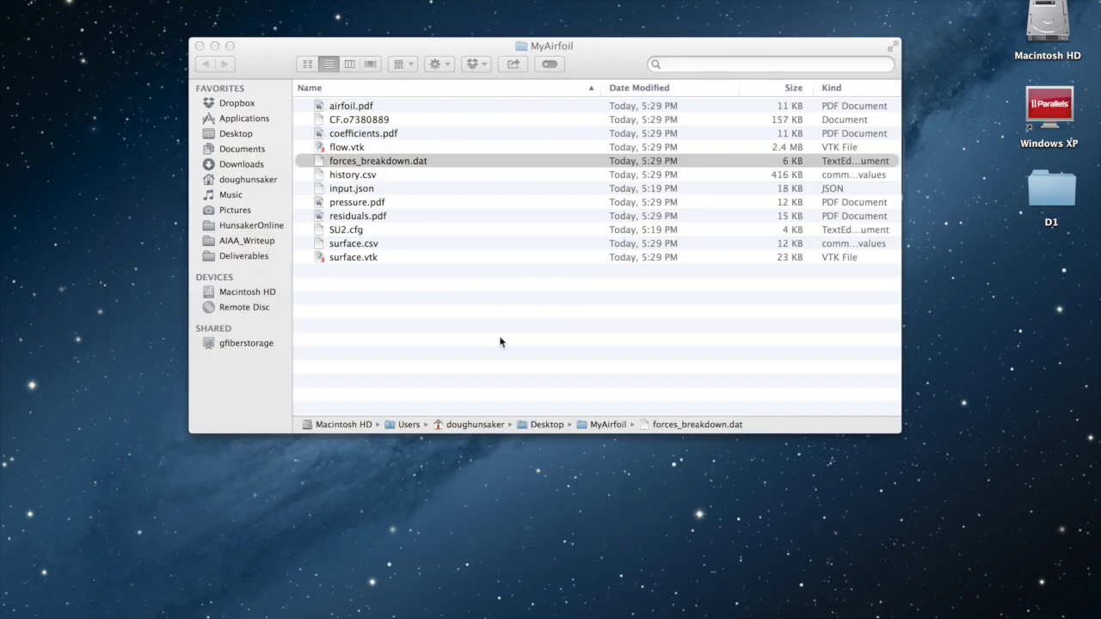